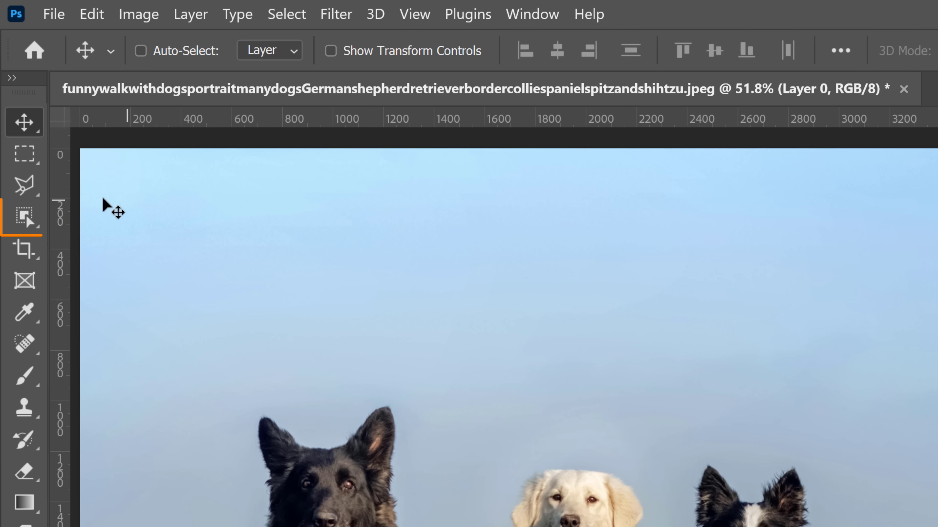
- Switch to the Object Selection Tool and toggle Object Finder off and back on
left_click(29, 226)
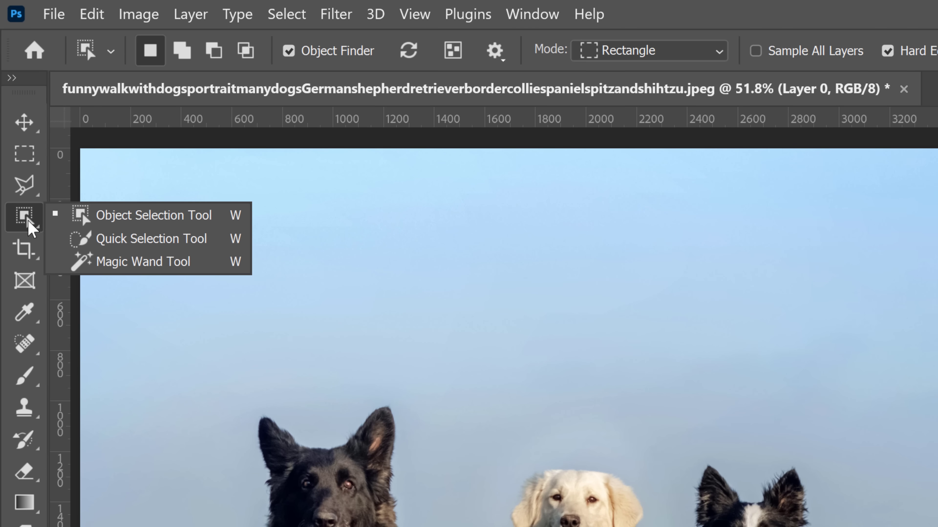
left_click(174, 210)
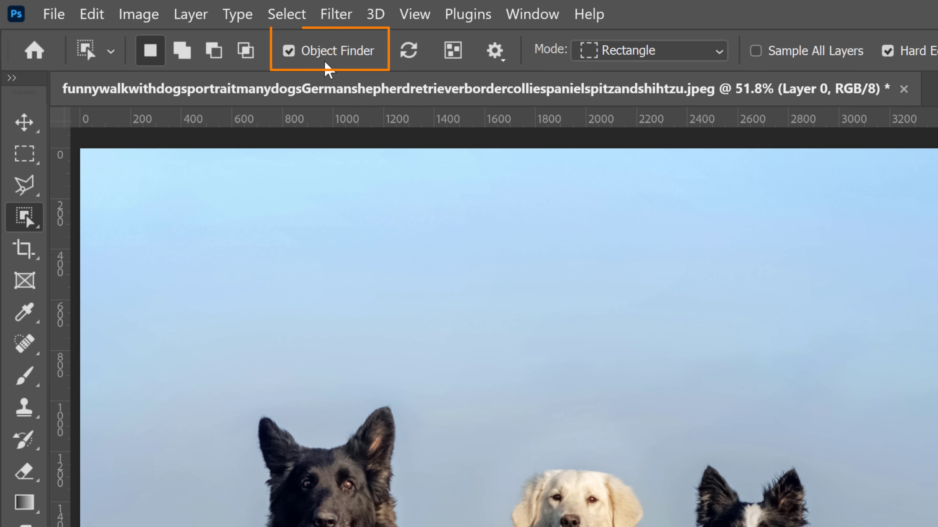
left_click(288, 54)
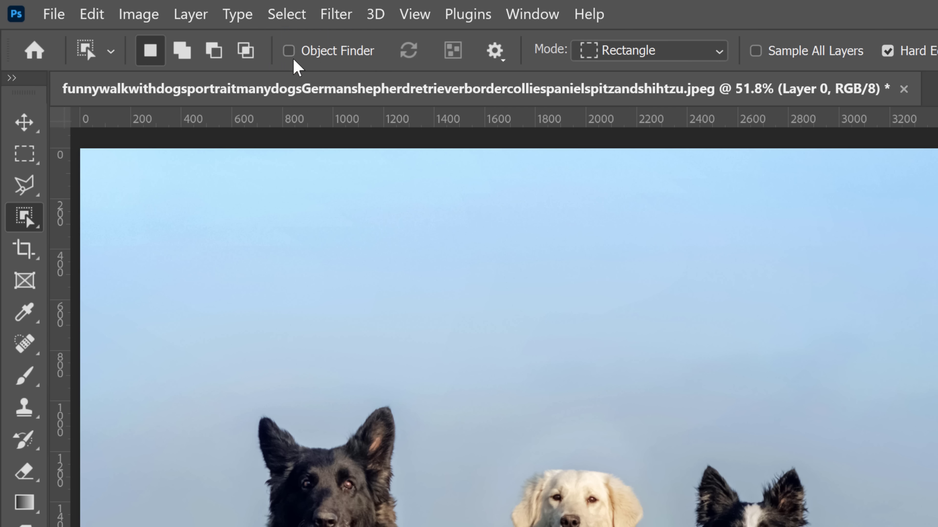
left_click(289, 52)
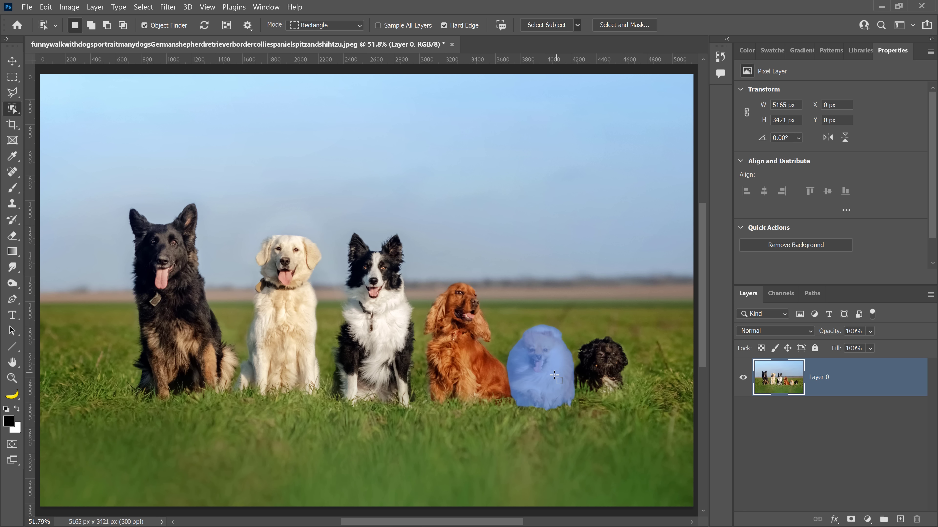
- Select the Pomeranian, add the German shepherd, then subtract the Pomeranian from the selection
left_click(546, 384)
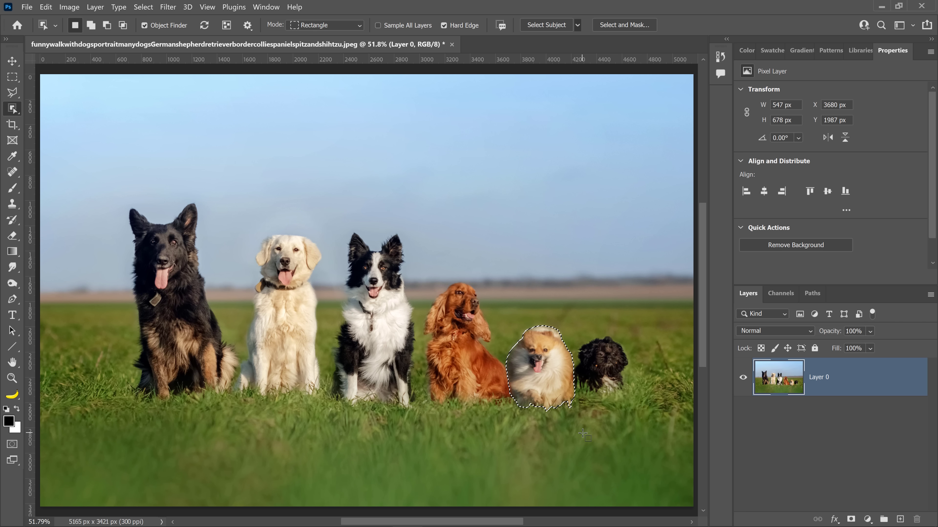
key("shift")
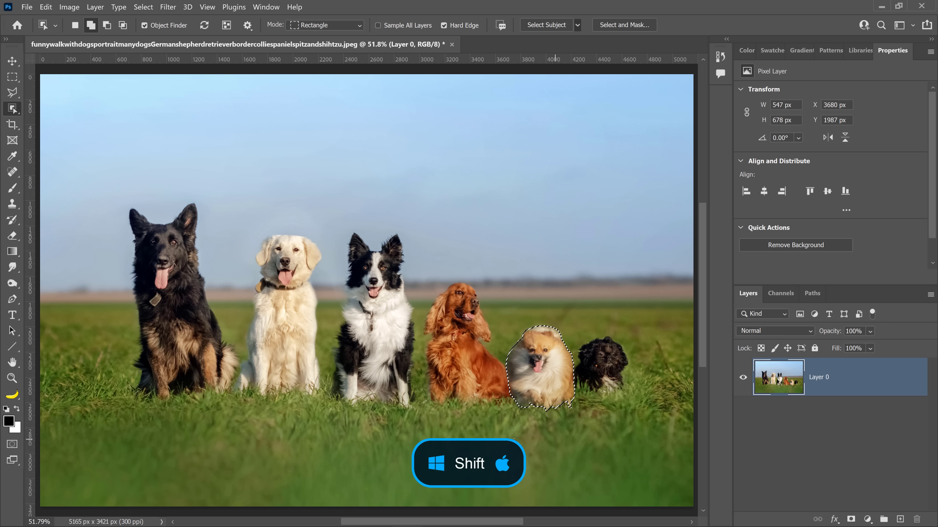
left_click(197, 342, "shift")
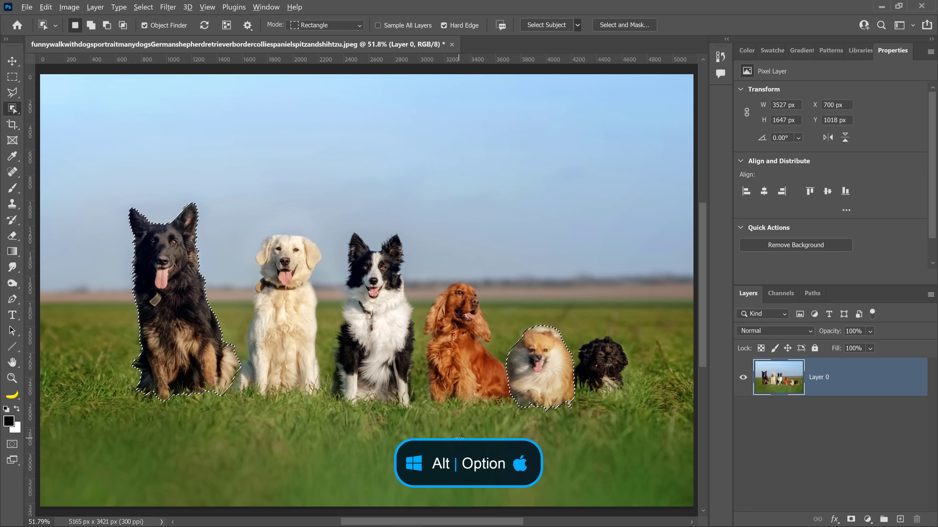
key("alt")
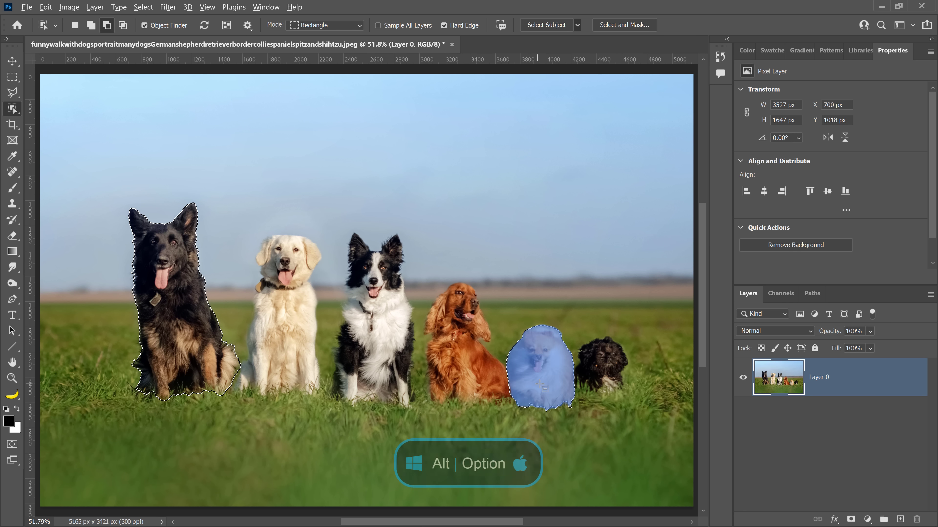
left_click(538, 403, "alt")
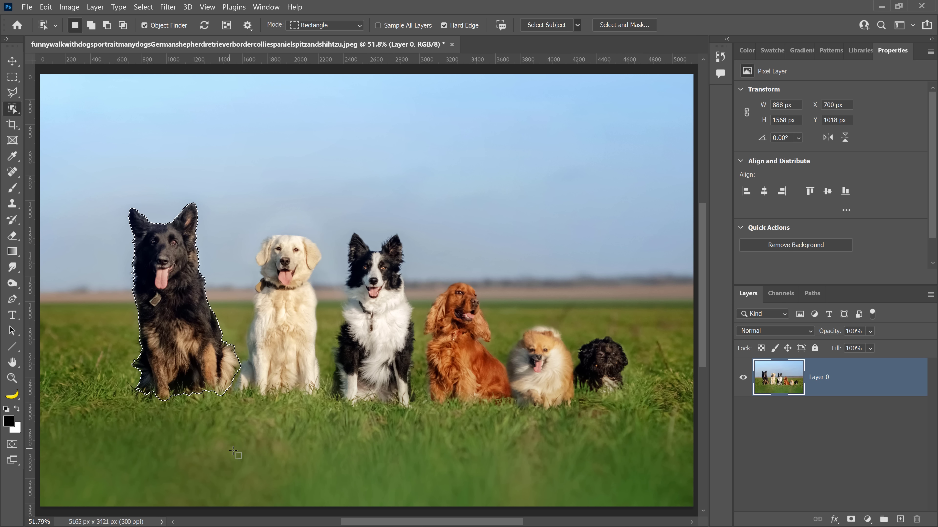
- Try a layer mask on the shepherd, undo it, and add a Curves adjustment instead
left_click(851, 519)
key("ctrl+z")
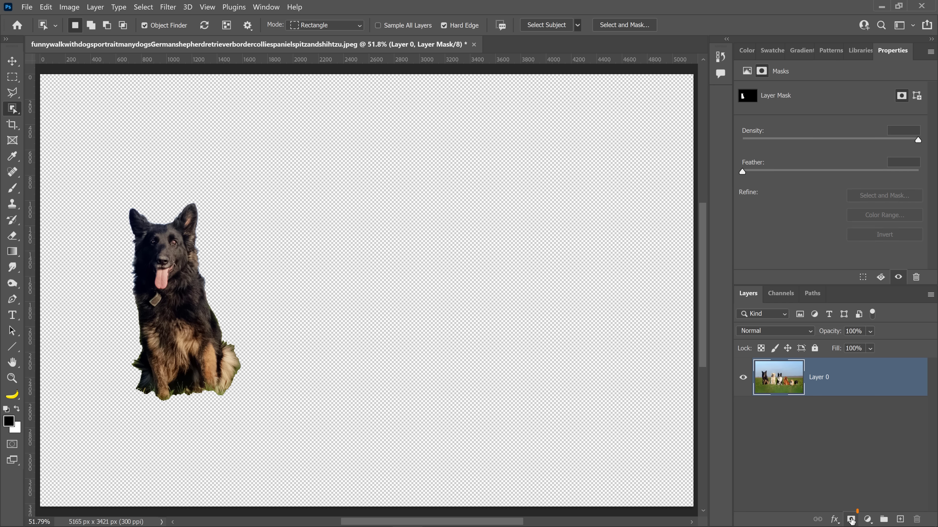
left_click(867, 519)
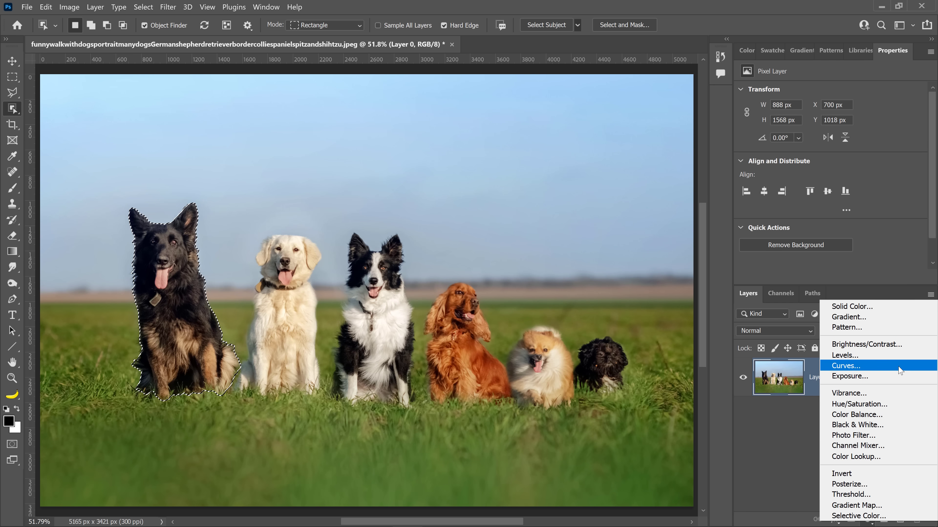
left_click(845, 365)
left_click_drag(859, 179, 824, 178)
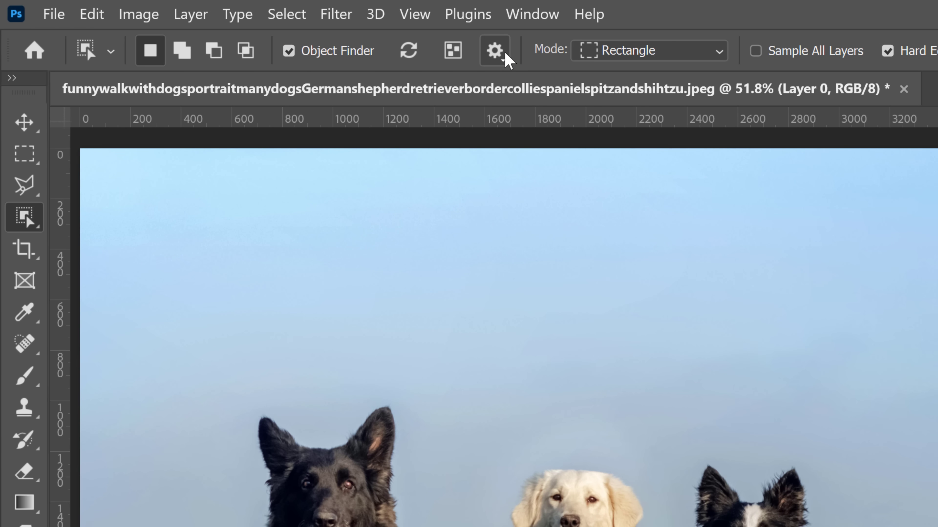
- Switch Object Finder to Auto Refresh and back to Manual Refresh, then show all object overlays
left_click(502, 60)
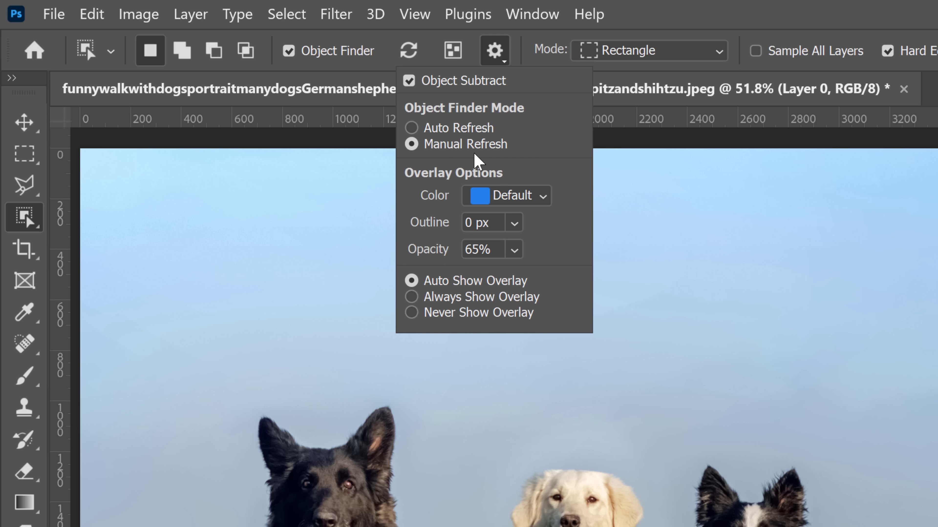
left_click(441, 130)
left_click(474, 142)
left_click(507, 45)
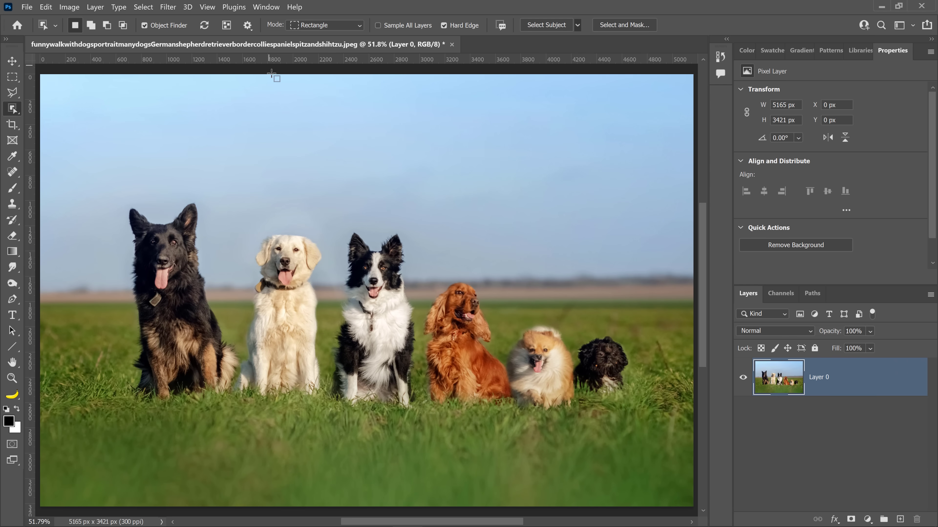
key("n")
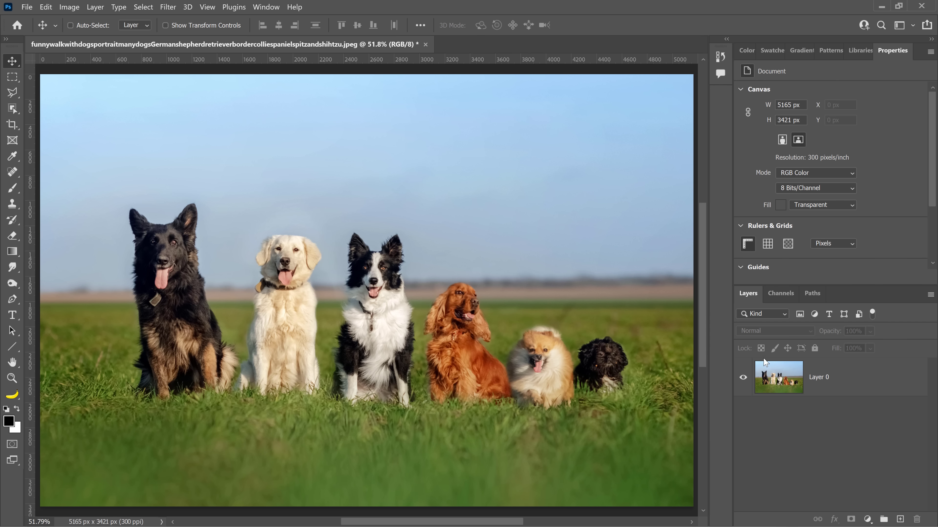
- Run Layer > Mask All Objects on Layer 0, then select the Layer 0 Object 6 mask
left_click(851, 376)
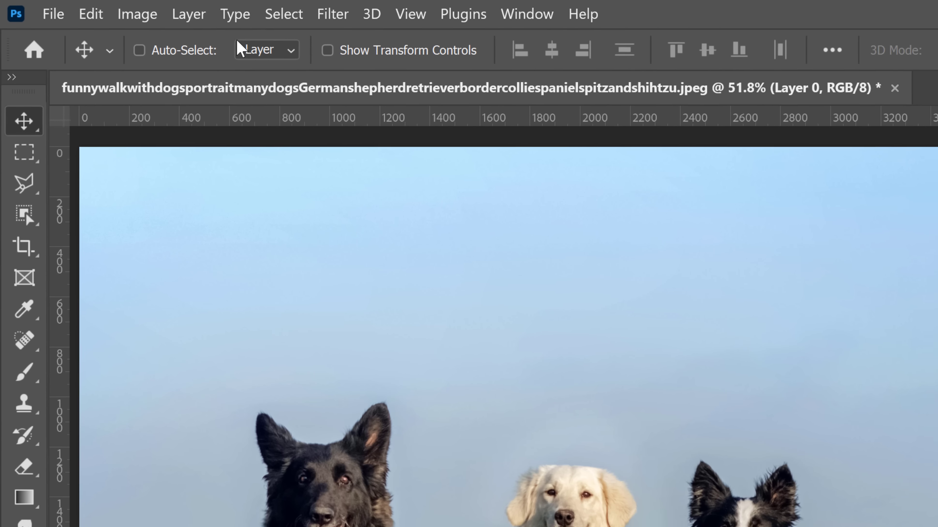
left_click(189, 14)
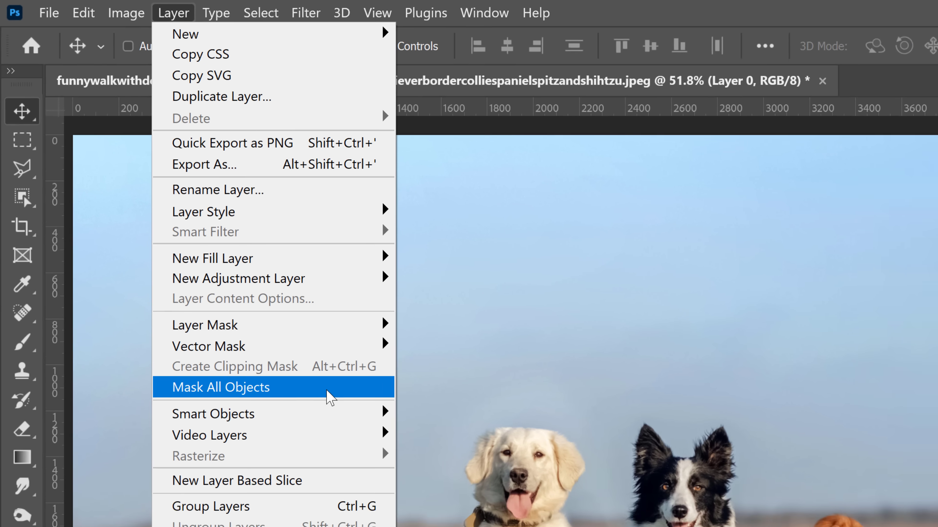
left_click(362, 432)
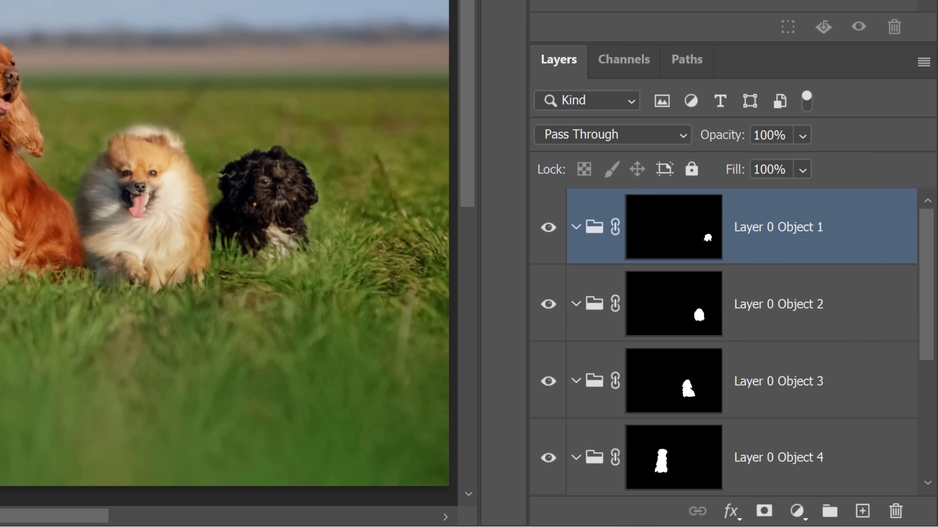
scroll(830, 352, "down", 3)
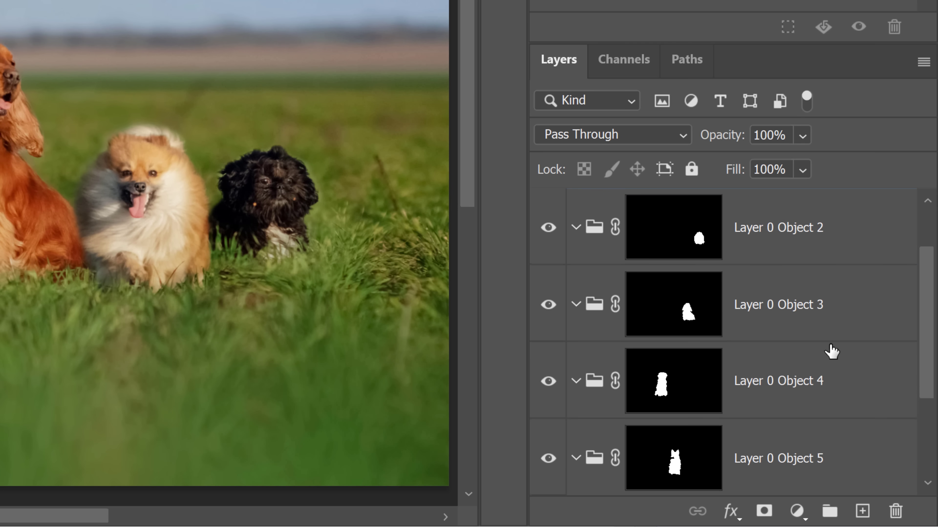
left_click(741, 477)
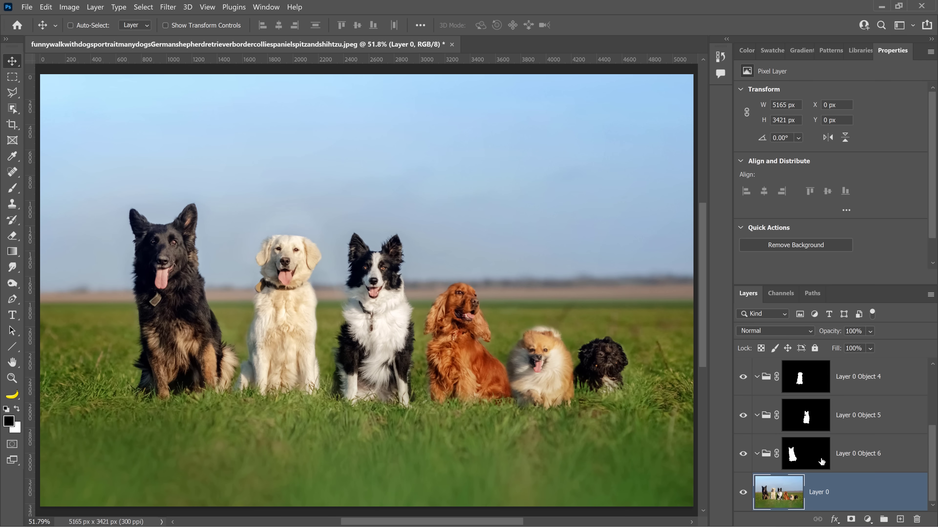
left_click(705, 396)
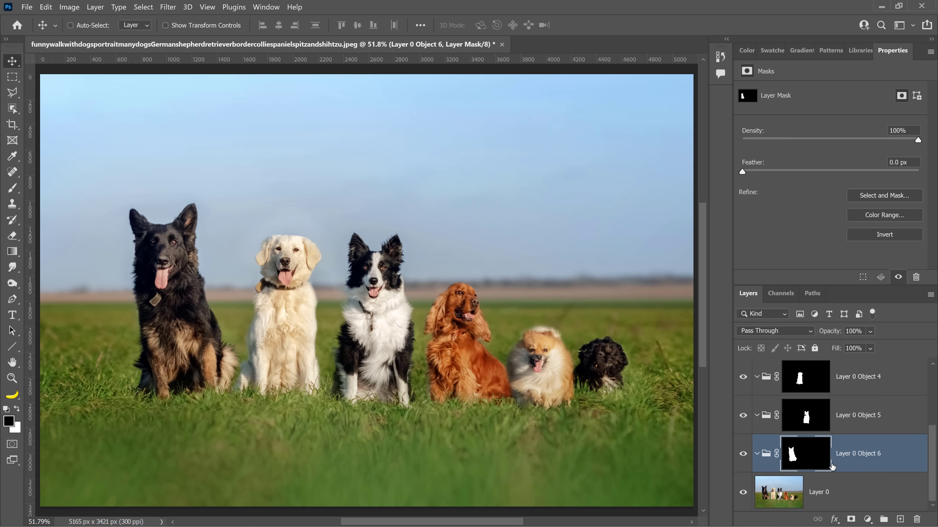
- Add a Curves adjustment layer and pull the curve down to darken the image
left_click(867, 520)
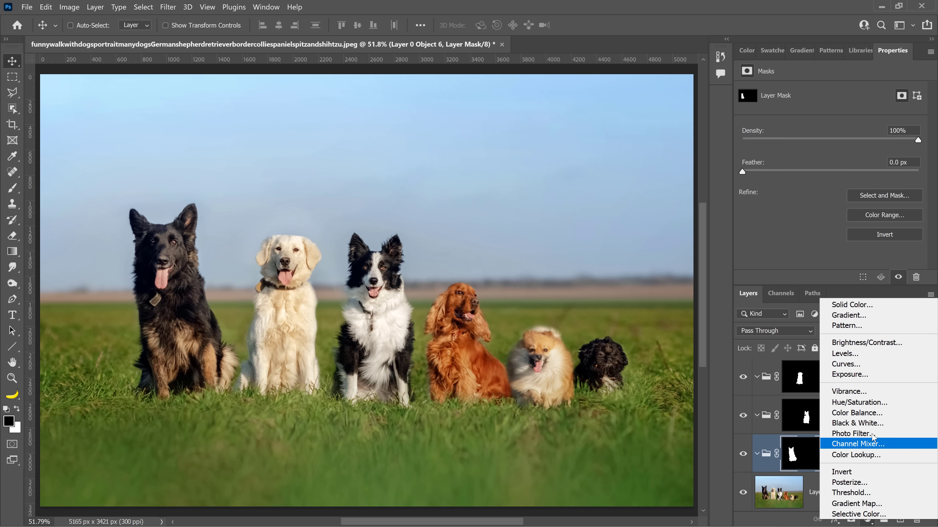
left_click(859, 358)
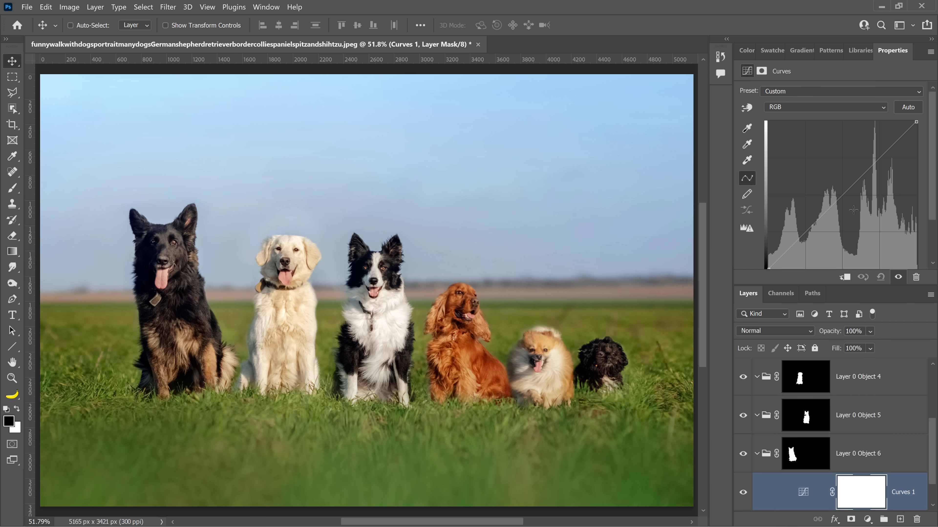
mouse_move(845, 196)
left_mouse_down()
mouse_move(862, 223)
mouse_move(825, 162)
mouse_move(851, 209)
left_mouse_up()
scroll(837, 440, "up", 3)
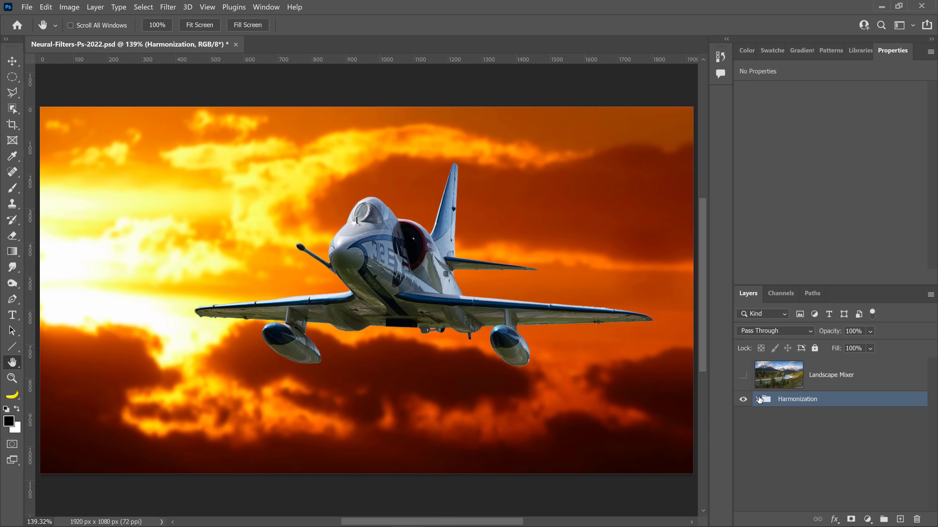
- Expand the Harmonization group, check the Jet copy mask, and hide Jet copy
left_click(757, 400)
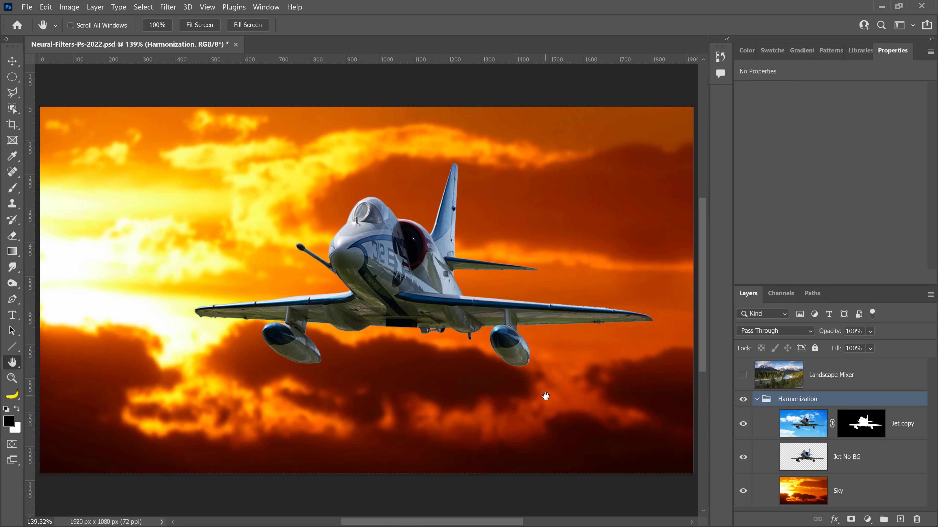
scroll(546, 396, "down", 1)
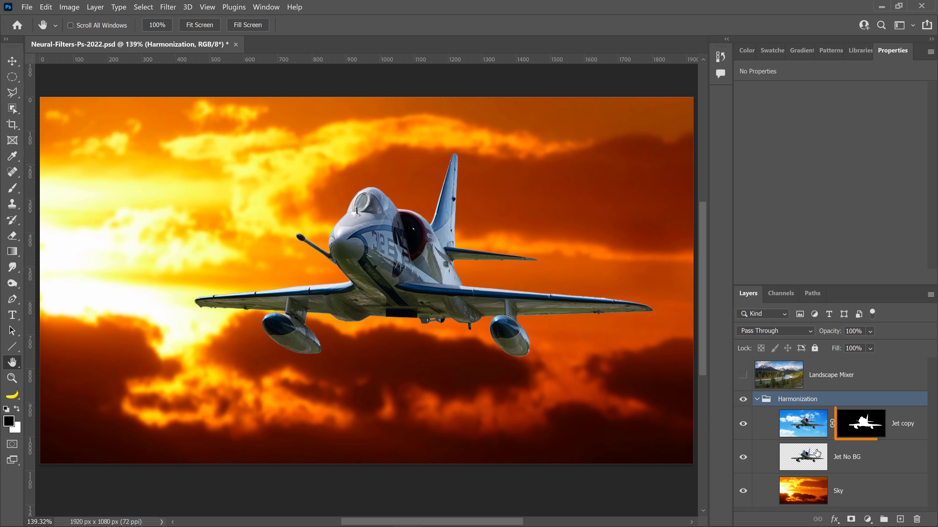
left_click(860, 430, "shift")
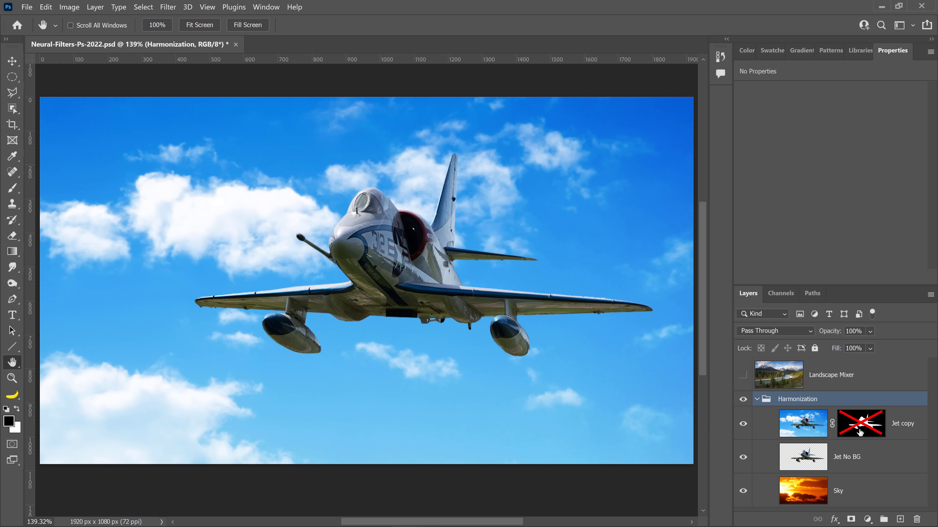
left_click(860, 432, "shift")
left_click(742, 424)
- Check the cut-out against the Sky layer, then select Jet No BG and hide it
left_click(742, 491)
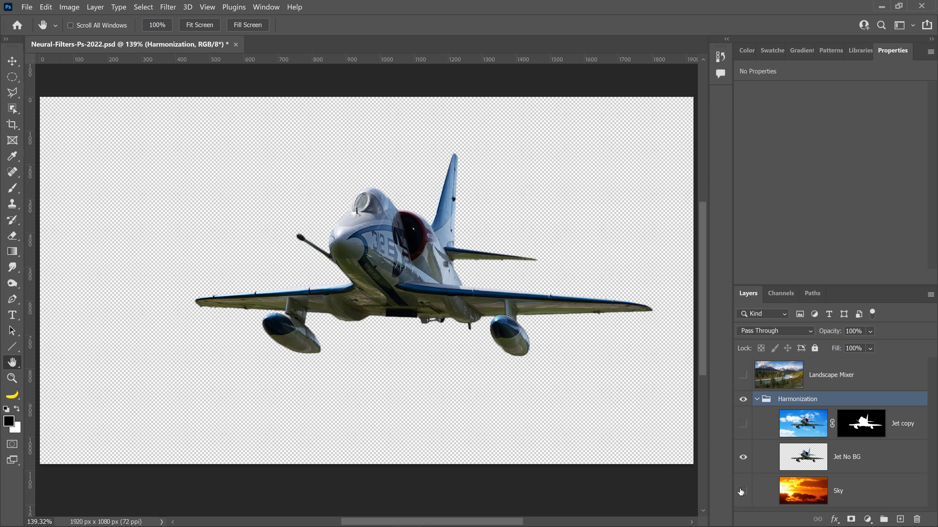
left_click(743, 491)
left_click(877, 459)
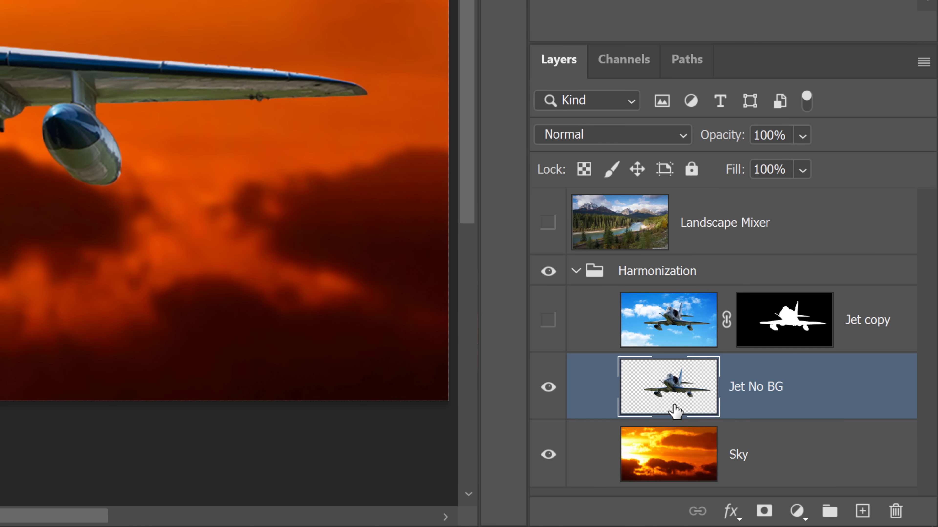
left_click(548, 387)
- Show Jet No BG and enable the Harmonization neural filter with Sky as reference
left_click(554, 390)
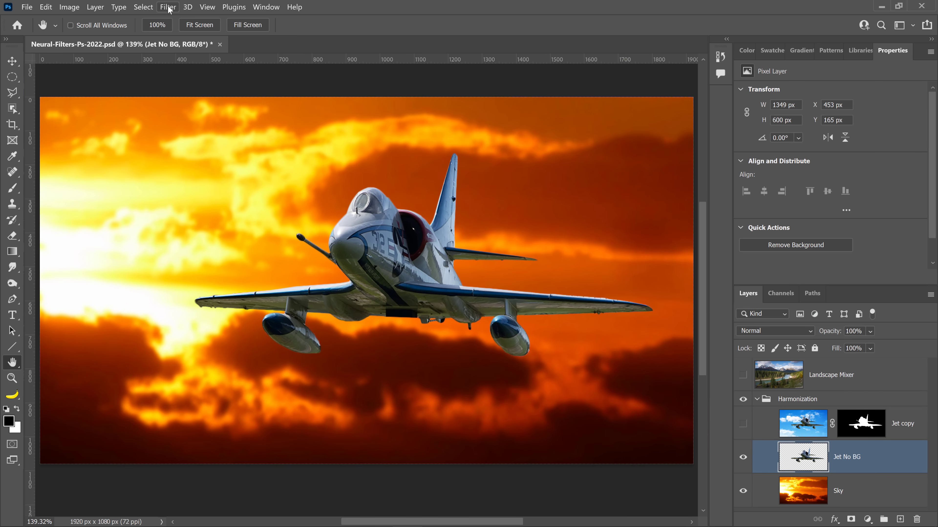
left_click(169, 8)
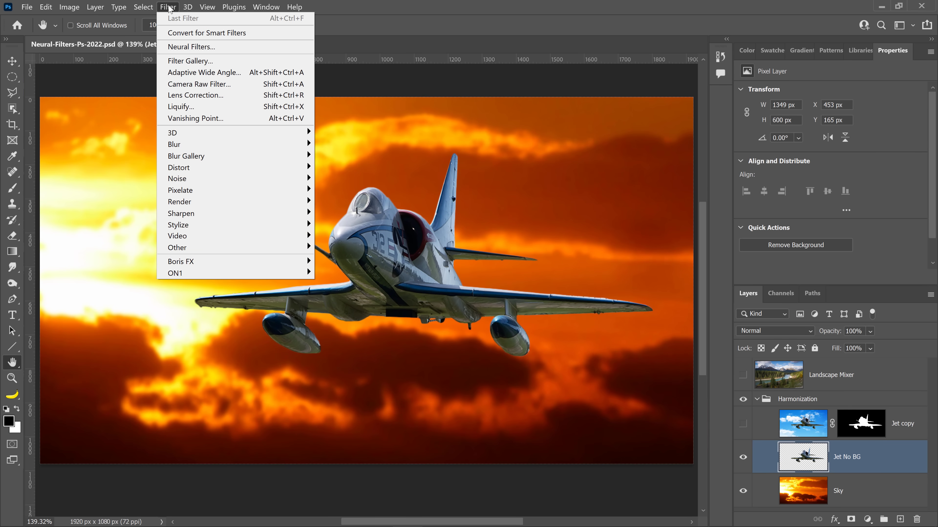
left_click(181, 47)
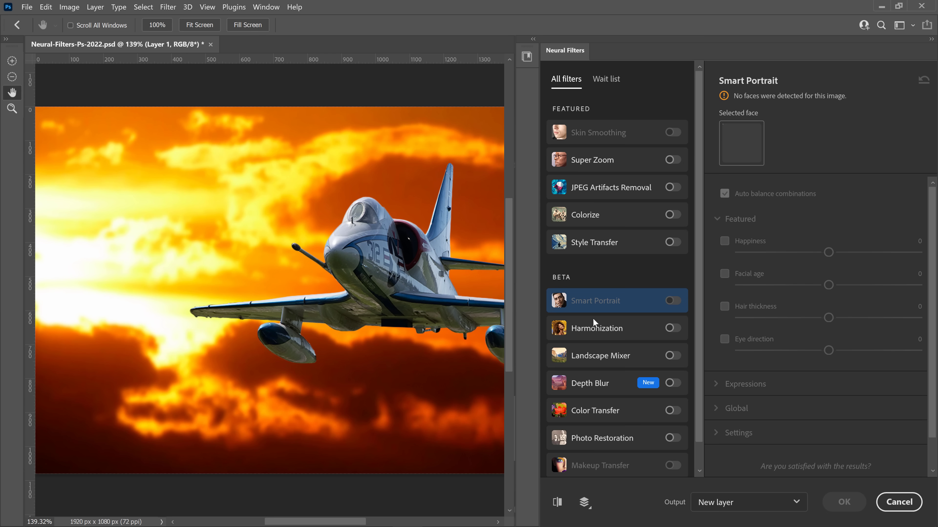
left_click(670, 329)
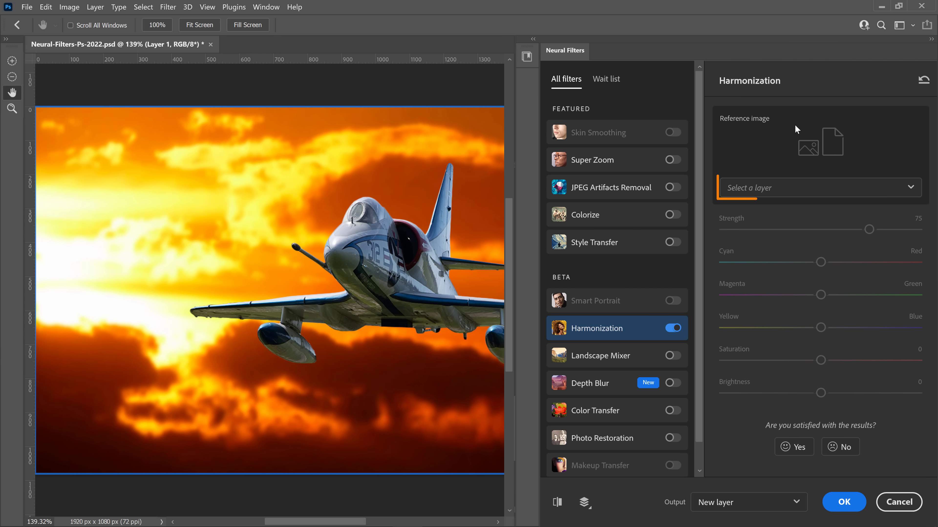
left_click(723, 184)
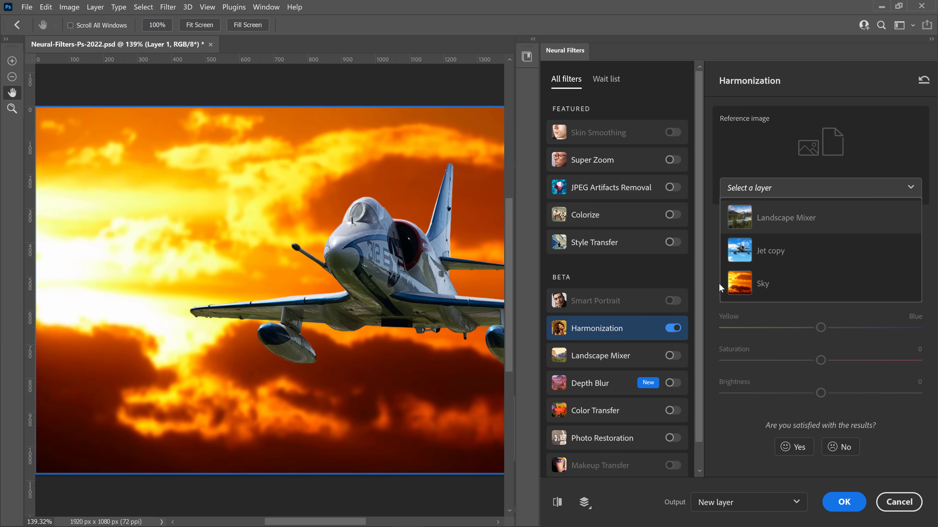
left_click(763, 297)
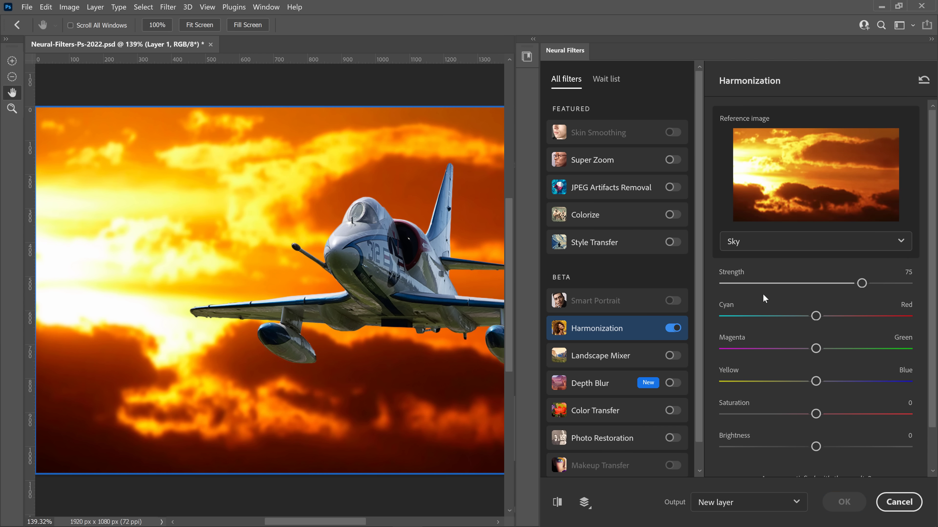
left_click_drag(396, 332, 291, 337)
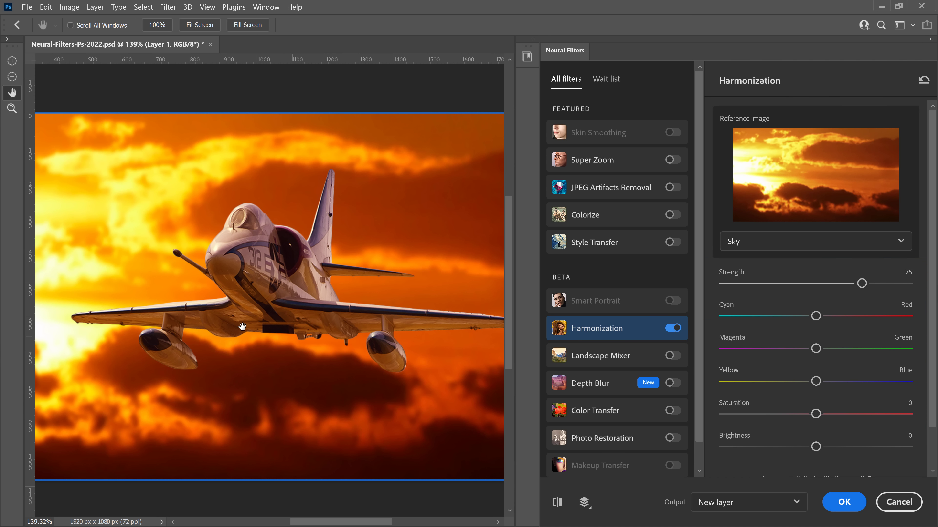
- Set Strength 92, shift colour toward red and yellow, Saturation and Brightness -5, output to new layer
left_click_drag(862, 284, 898, 296)
left_click_drag(815, 316, 827, 315)
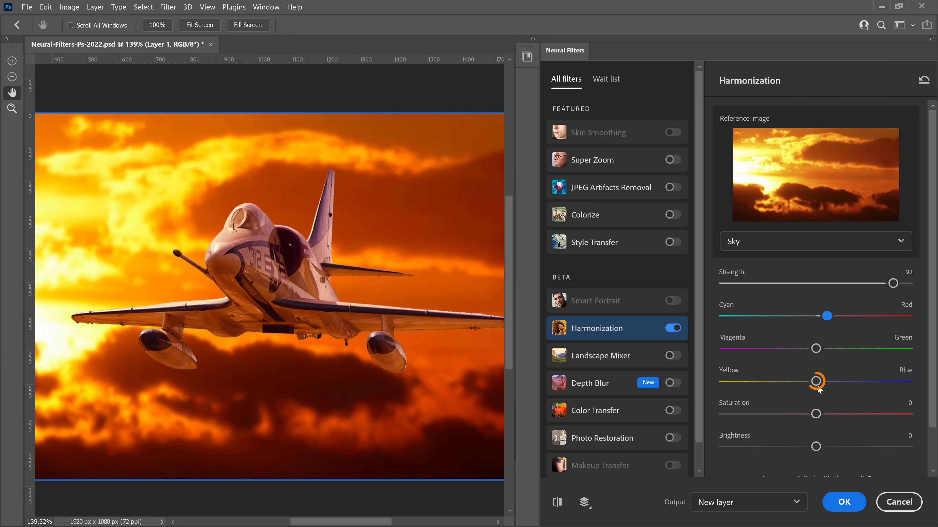
left_click_drag(816, 381, 788, 384)
left_click_drag(816, 414, 807, 414)
left_click_drag(816, 448, 807, 446)
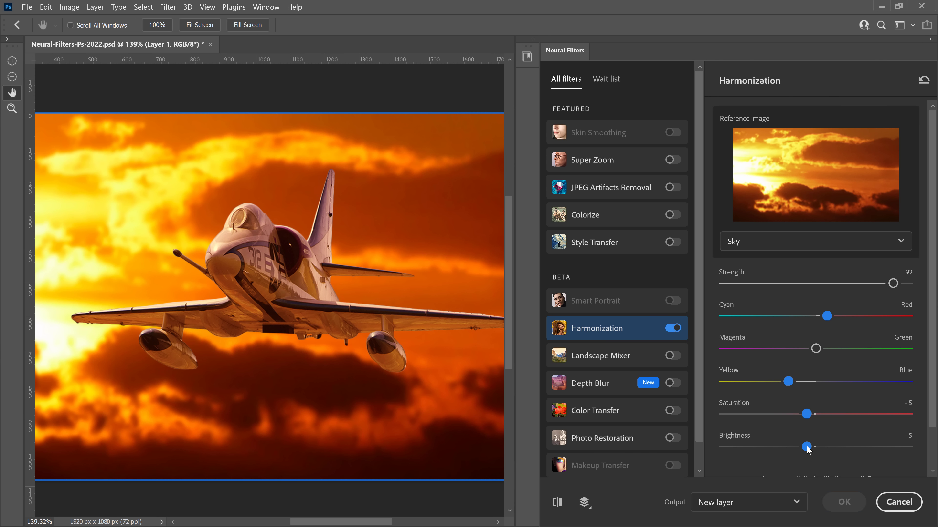
left_click(765, 503)
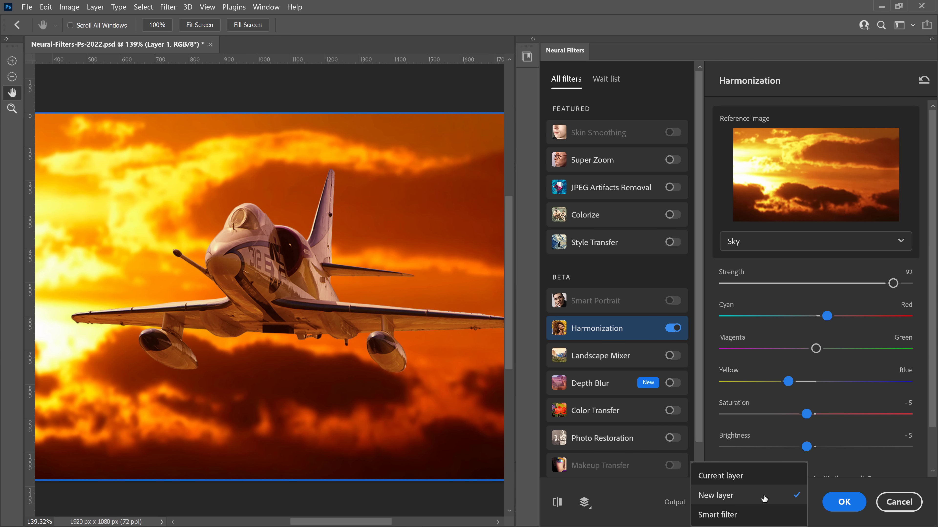
left_click(765, 499)
left_click(841, 502)
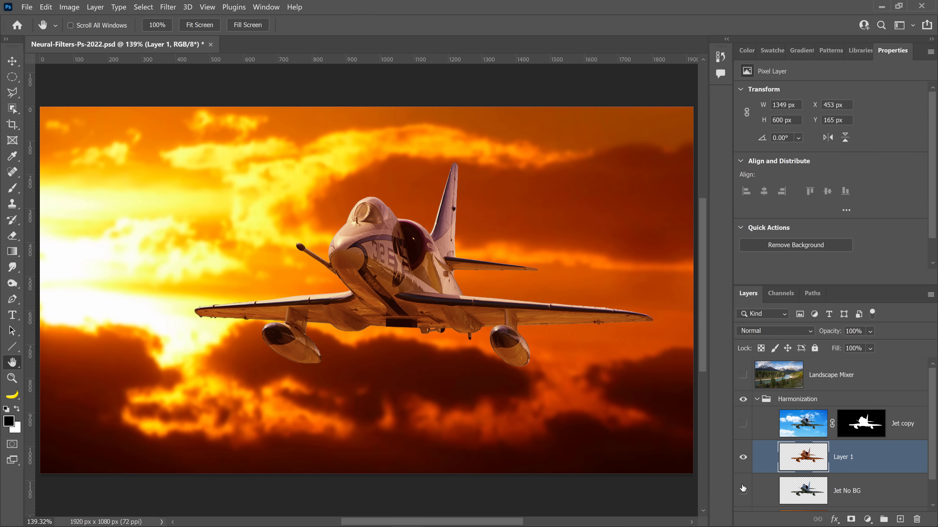
- Hide Jet No BG, compare the harmonized Layer 1 on and off, then delete it
left_click(743, 489)
left_click(743, 457)
left_click(743, 457)
left_click(742, 457)
left_click(743, 458)
key("BackSpace")
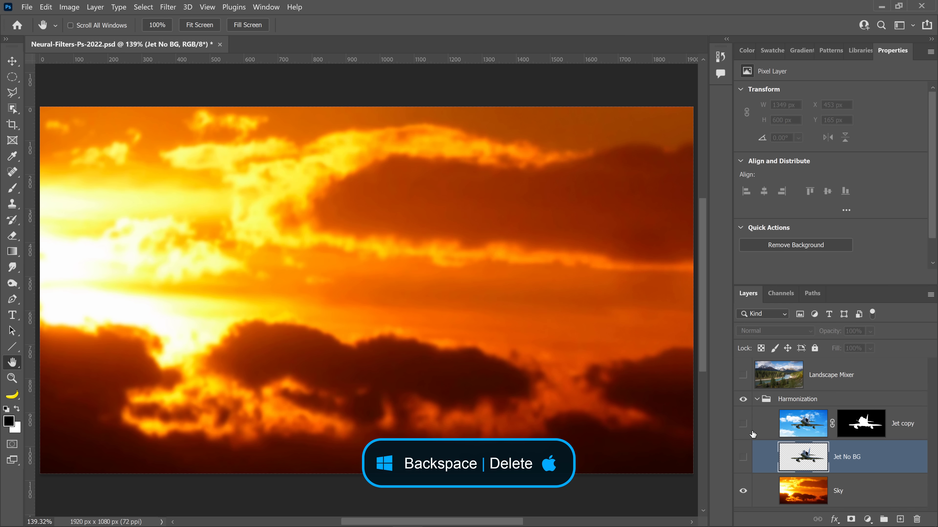
- Show Jet copy, check its mask, and make it the working layer
left_click(743, 423)
left_click(855, 435, "shift")
left_click(855, 435, "shift")
left_click(795, 433)
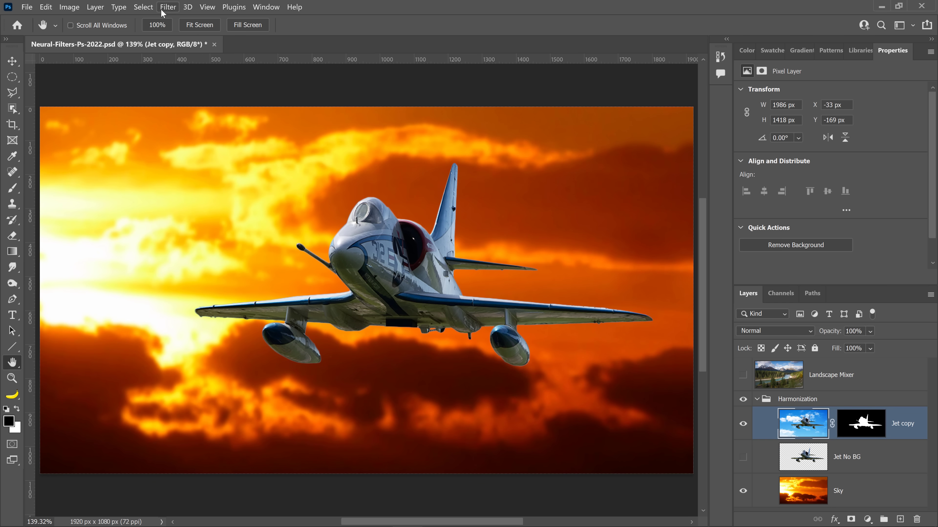
- Preview Harmonization with Sky as reference on Jet copy, then cancel Neural Filters
left_click(168, 6)
left_click(174, 47)
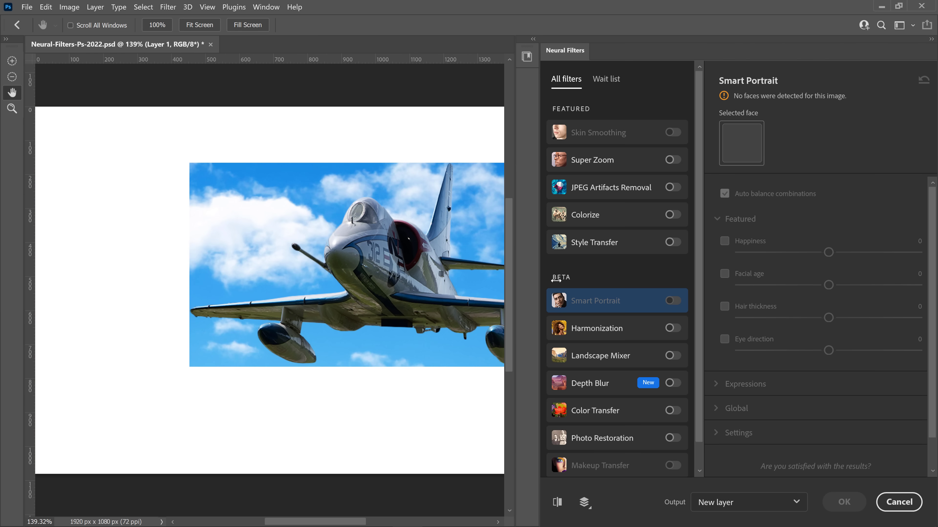
left_click(672, 329)
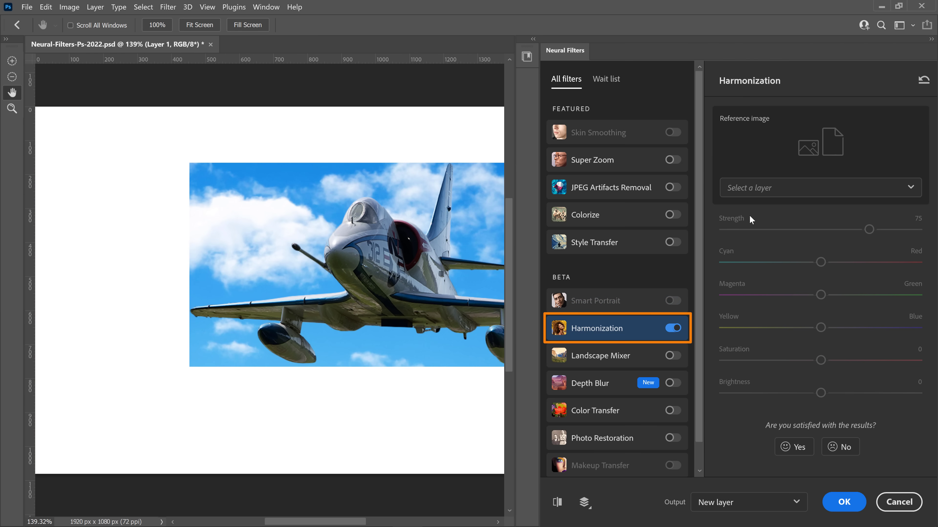
left_click(746, 187)
left_click(775, 289)
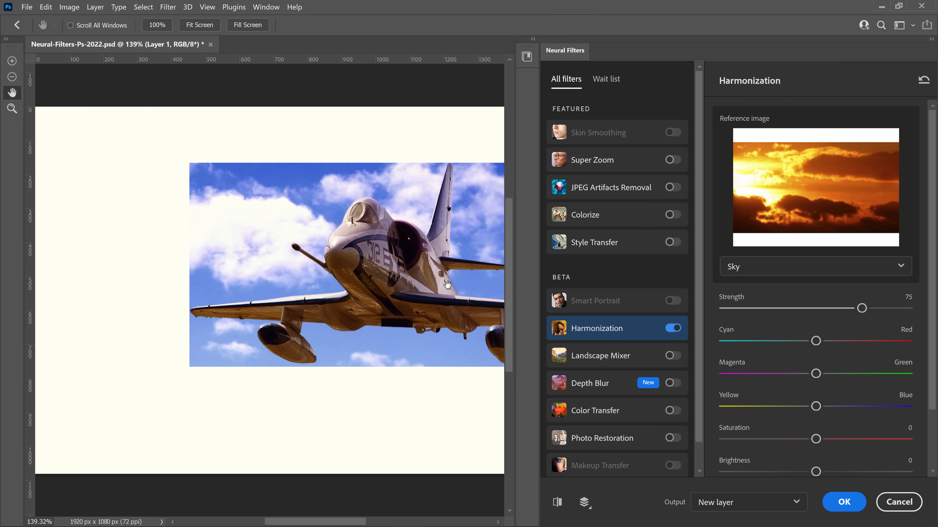
left_click_drag(447, 285, 346, 290)
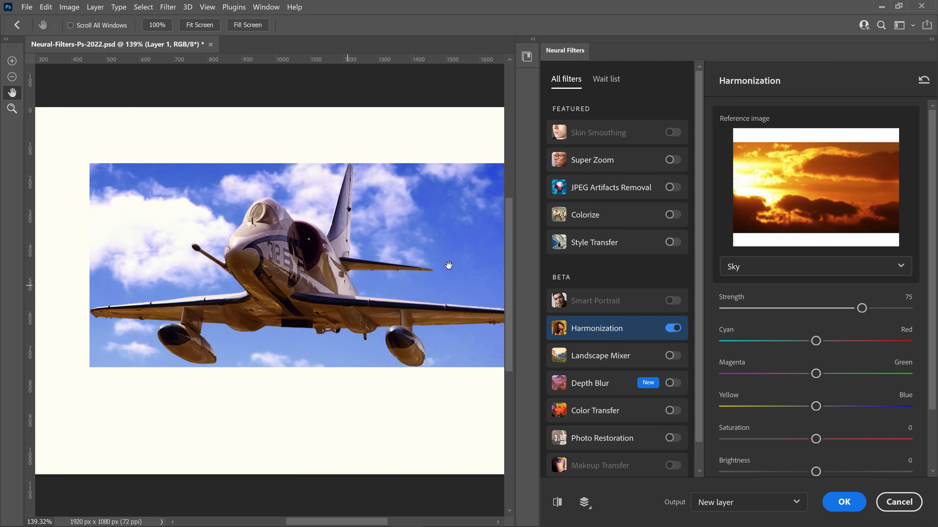
left_click(899, 502)
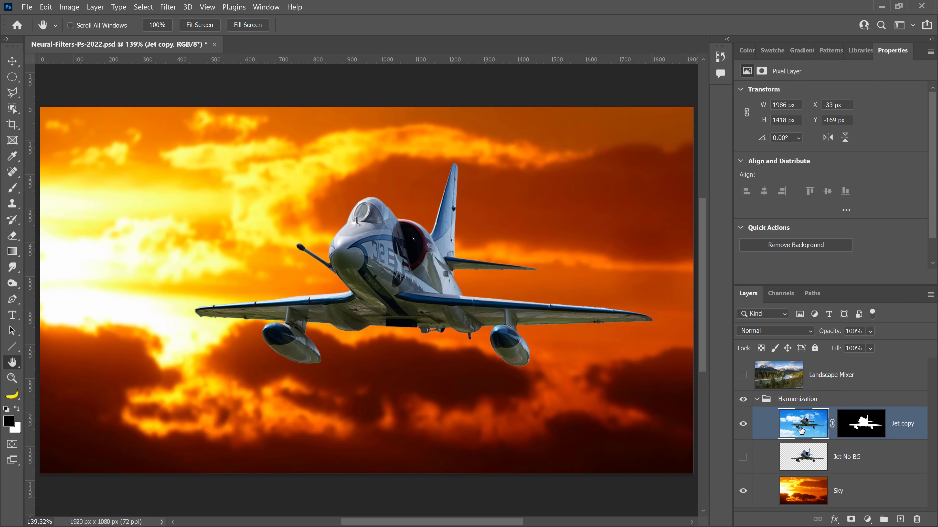
- Duplicate Jet copy with Ctrl+J and apply the layer mask on Jet copy 2
key("ctrl+j")
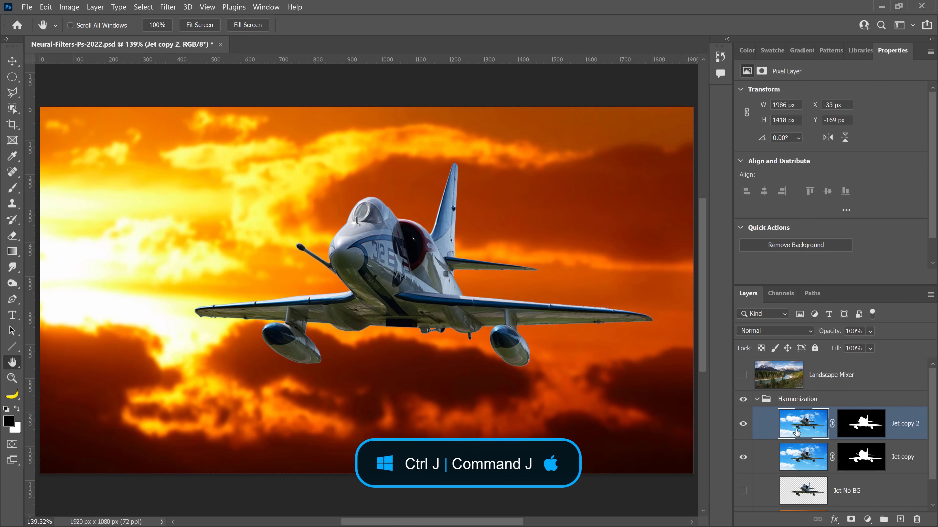
left_click(861, 426)
right_click(861, 426)
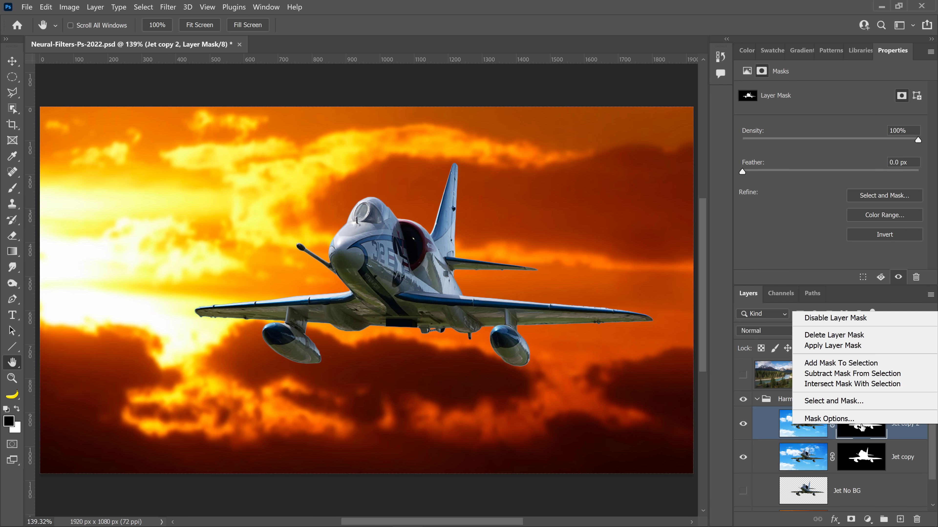
left_click(858, 347)
- Hide the original Jet copy and check the cut-out's transparency by toggling the Sky layer
left_click(743, 458)
scroll(744, 464, "down", 1)
left_click(744, 495)
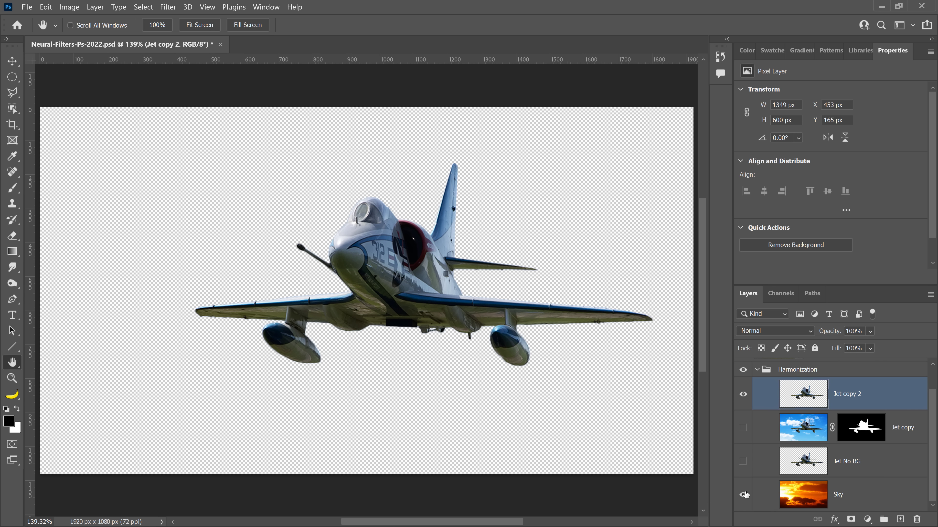
left_click(744, 494)
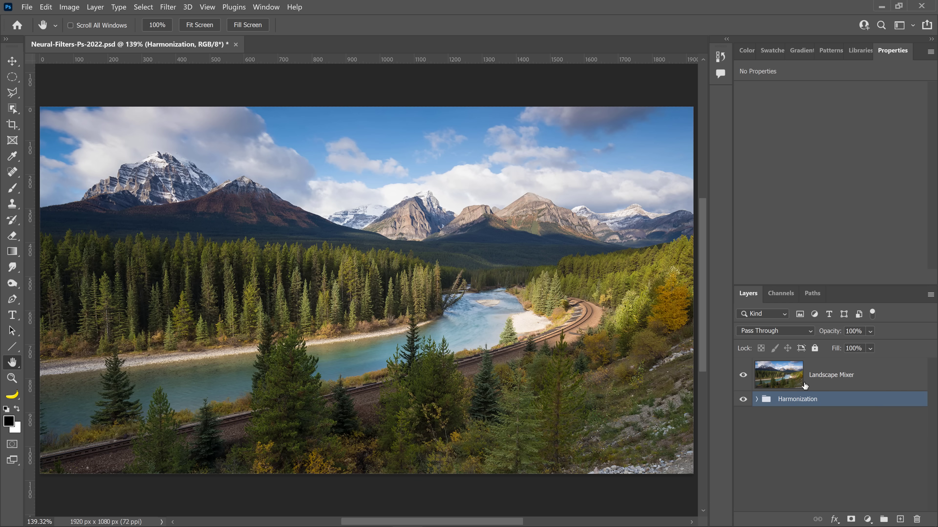
- Select the Landscape Mixer layer and enable the Landscape Mixer neural filter
left_click(804, 387)
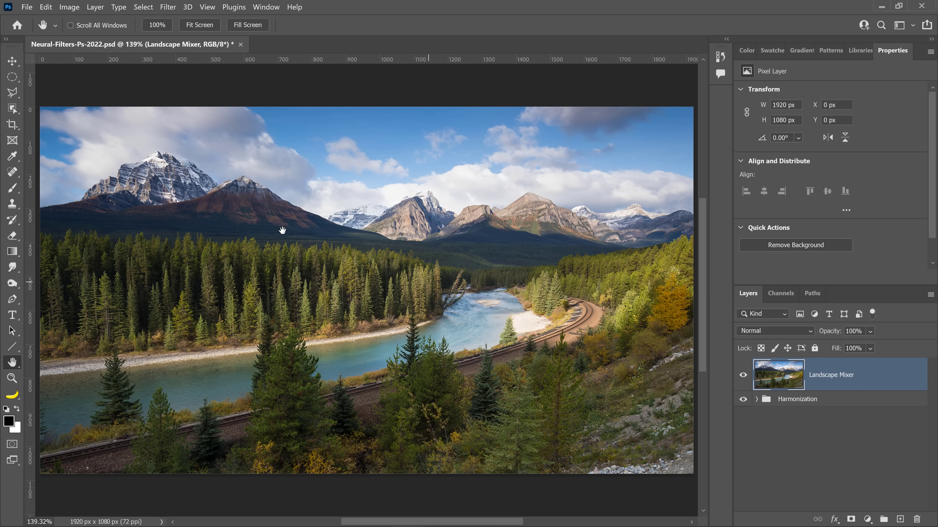
left_click(169, 7)
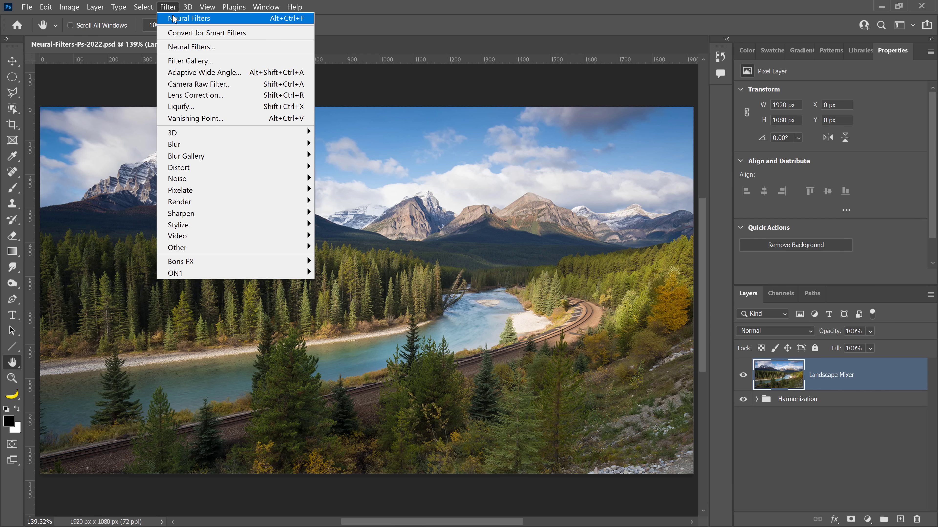
left_click(185, 47)
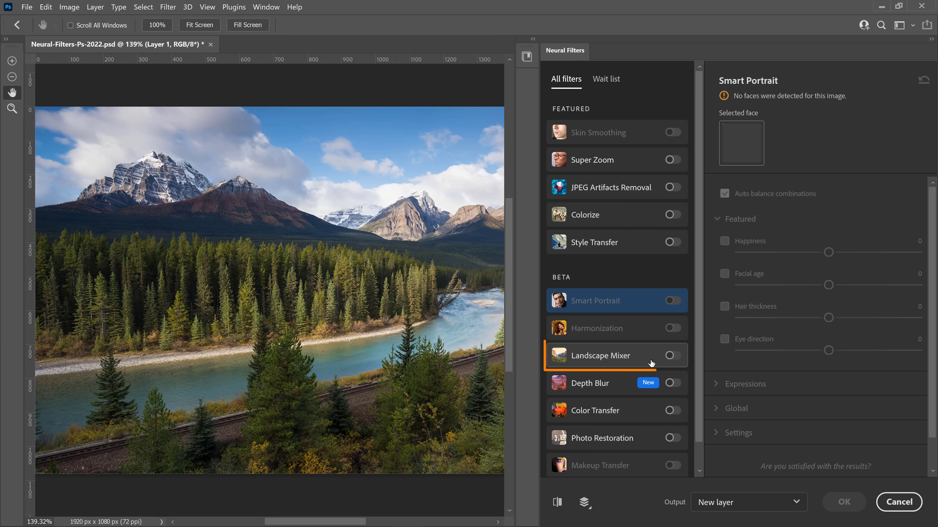
left_click(664, 359)
left_click(673, 360)
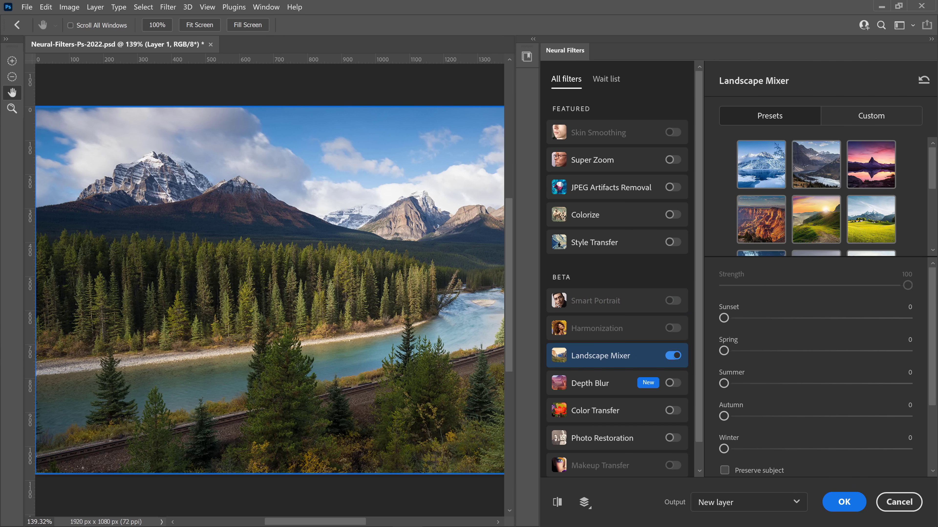
- Apply the snowy winter preset, then the pink sunset preset
left_click_drag(935, 174, 933, 229)
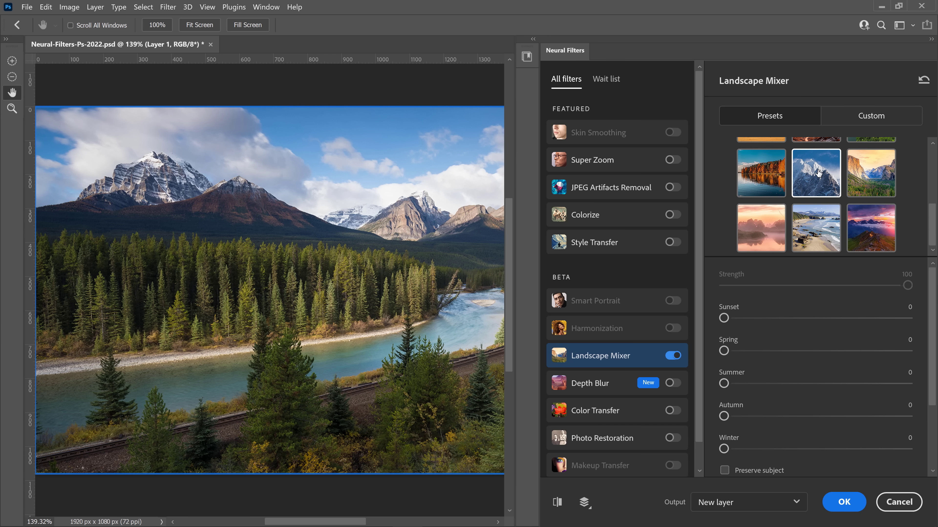
left_click(816, 176)
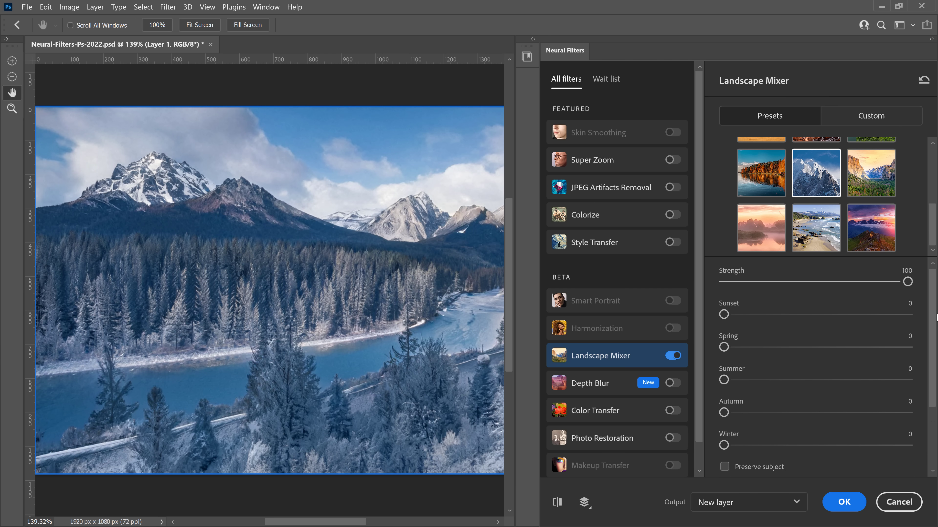
scroll(862, 183, "down", 3)
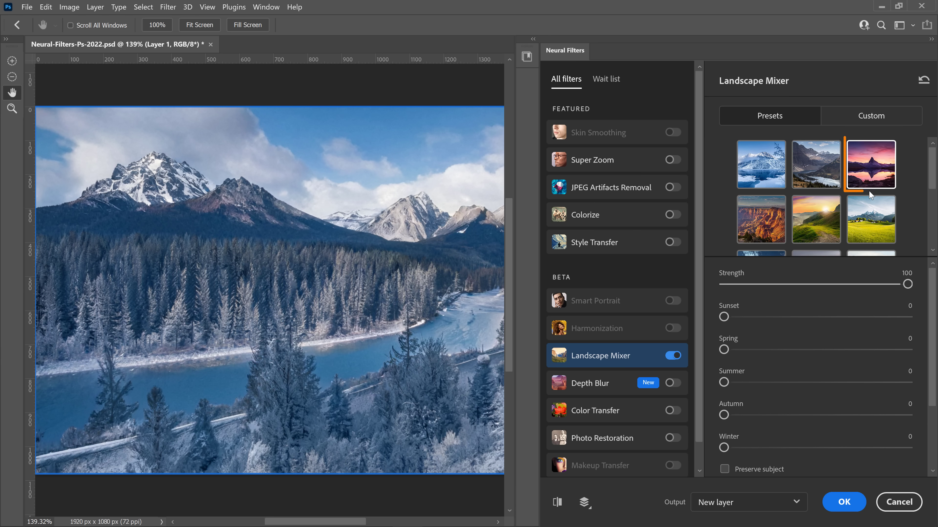
left_click(867, 164)
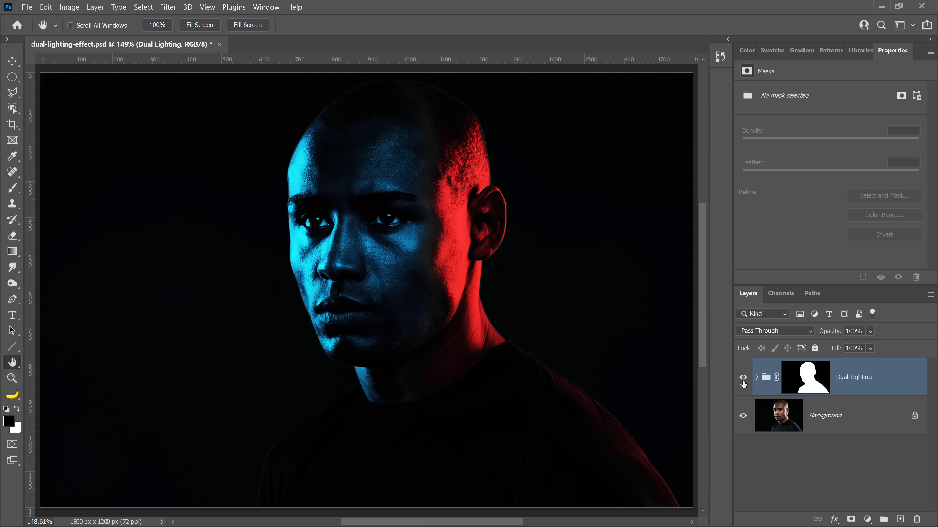
left_click(743, 377)
left_click(743, 378)
left_click(742, 380)
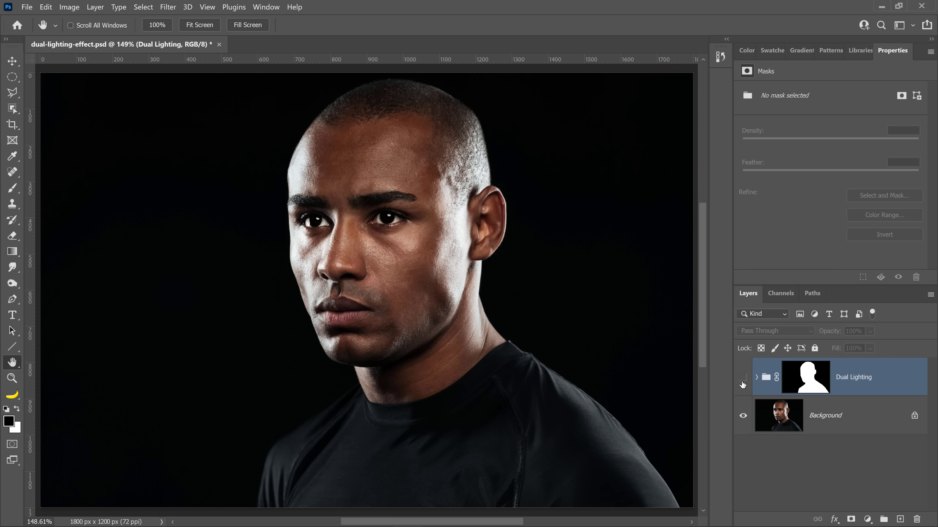
left_click(743, 381)
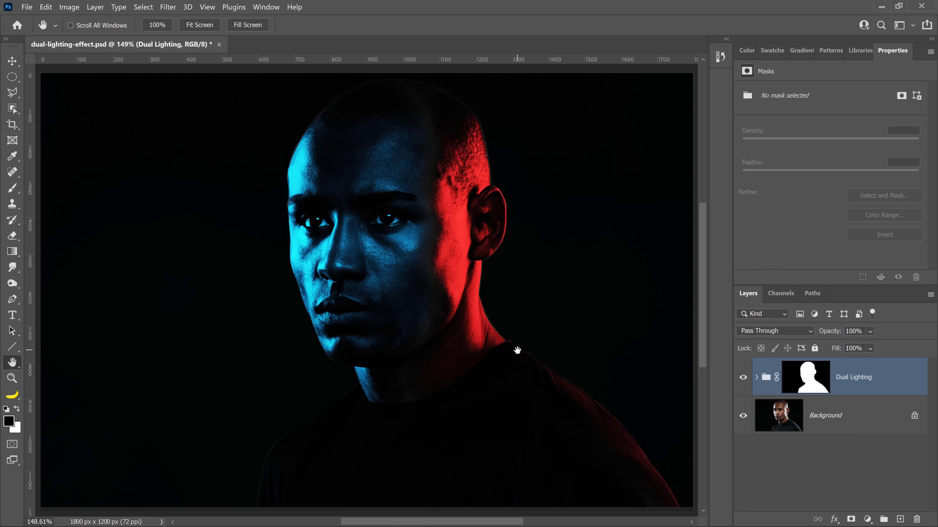
- Open Window > Comments and save the portrait to Creative Cloud as dual-lighting-effect.psdc
left_click(265, 6)
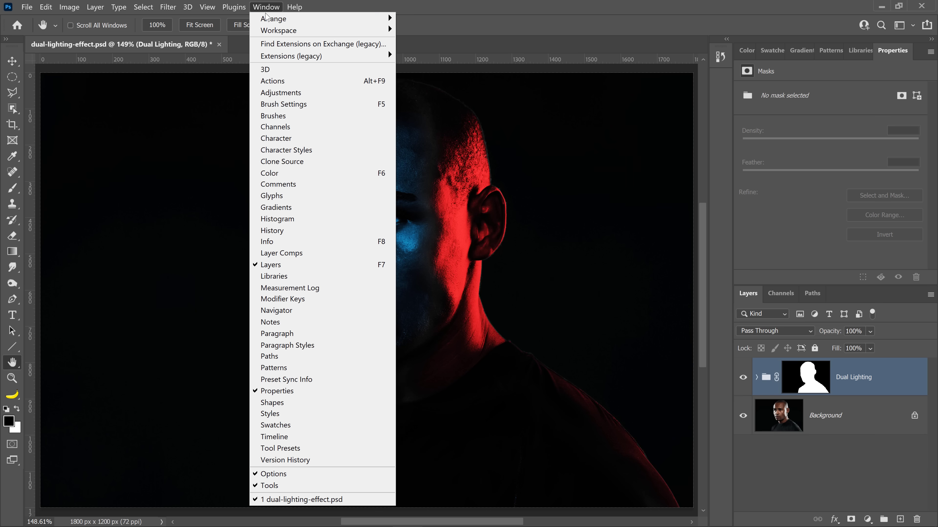
left_click(298, 184)
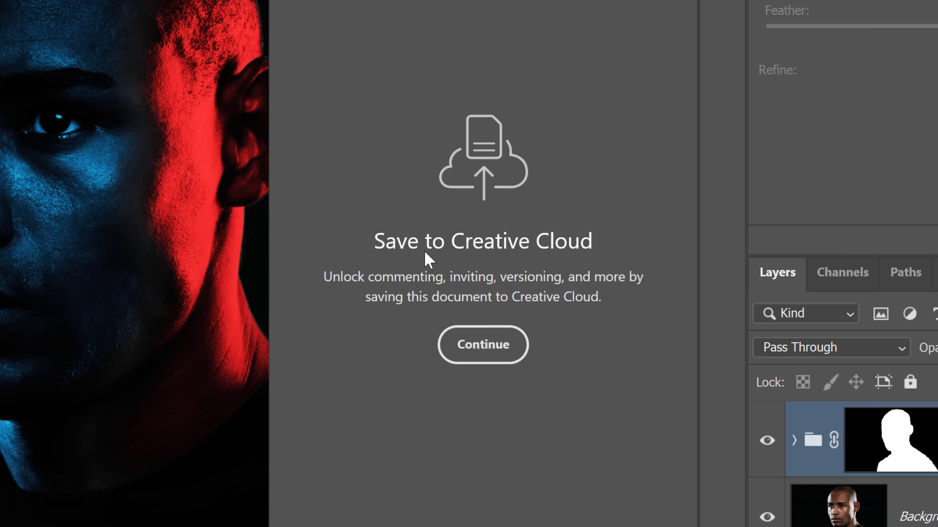
left_click(488, 350)
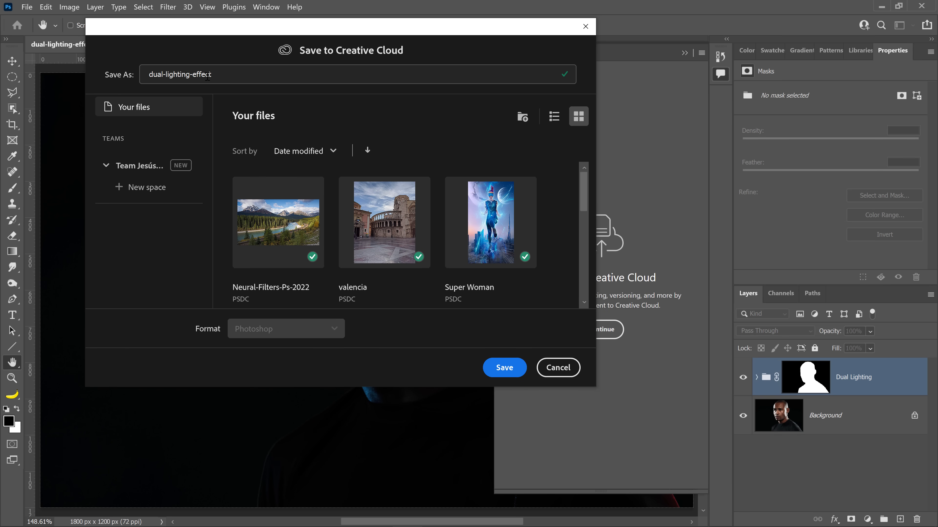
left_click(503, 373)
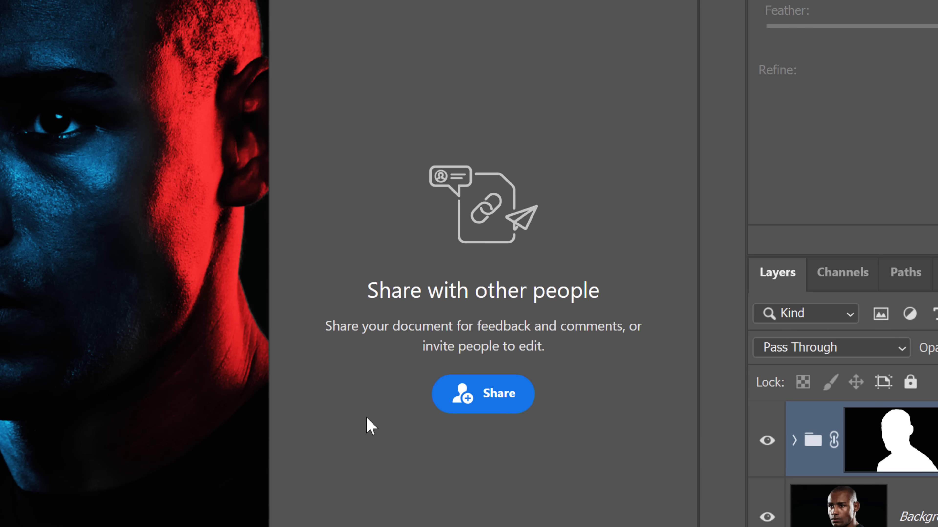
- Copy the portrait's share link after confirming link access is limited to invited people
left_click(491, 406)
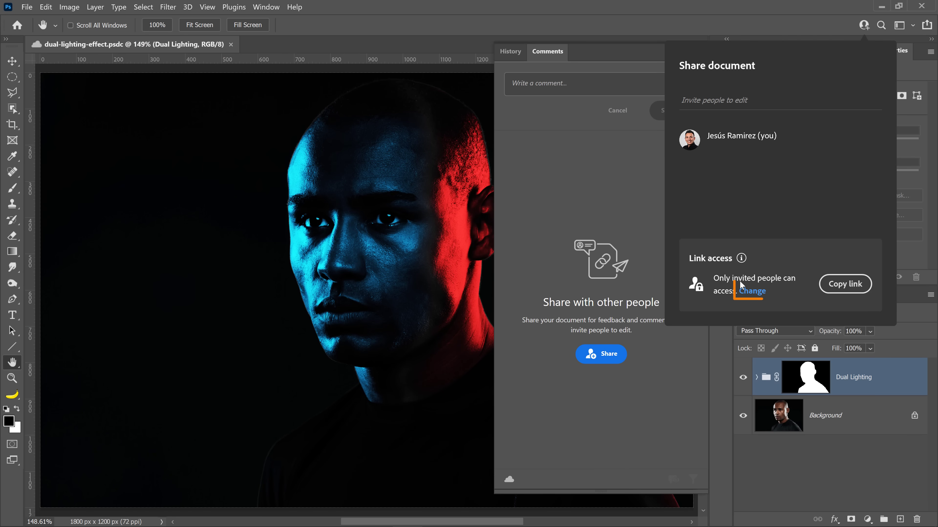
left_click(751, 292)
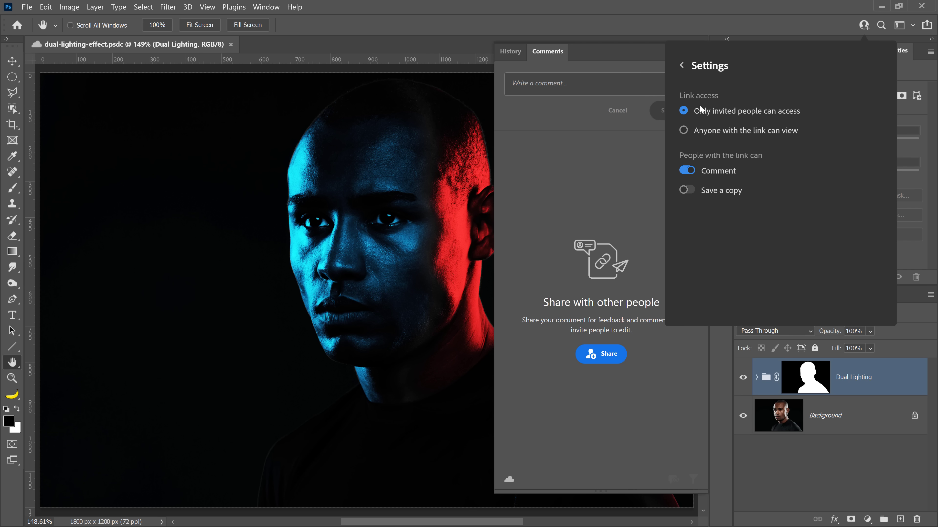
left_click(682, 64)
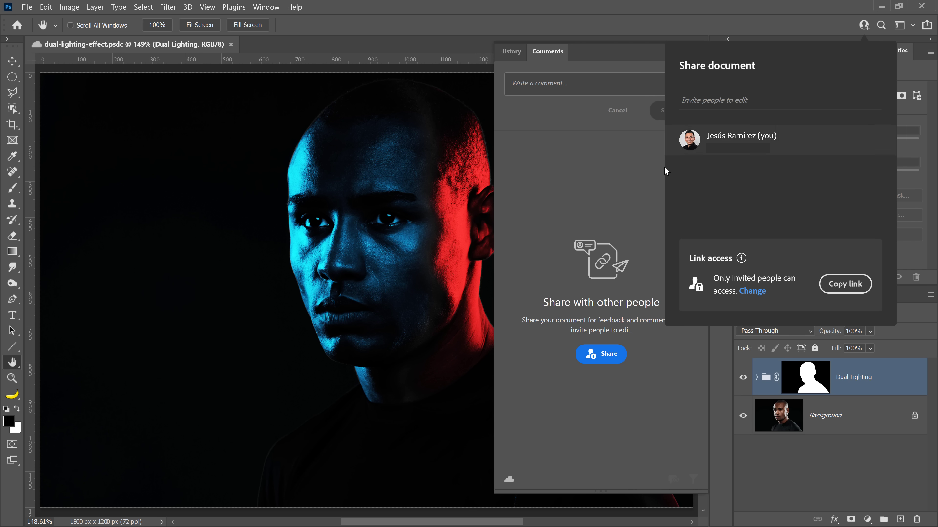
left_click(861, 291)
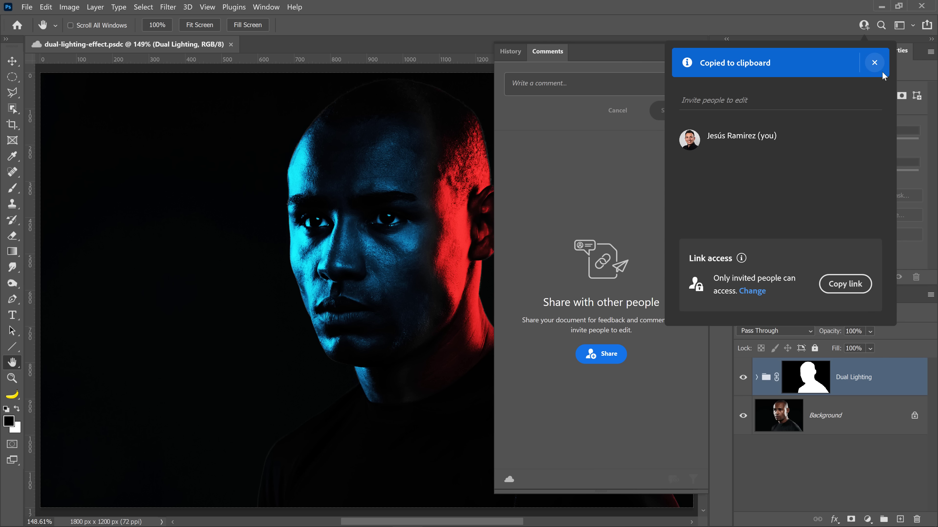
left_click(874, 63)
left_click(863, 30)
- Post the comment 'Make Color Brighter' on the shared portrait
left_click(582, 87)
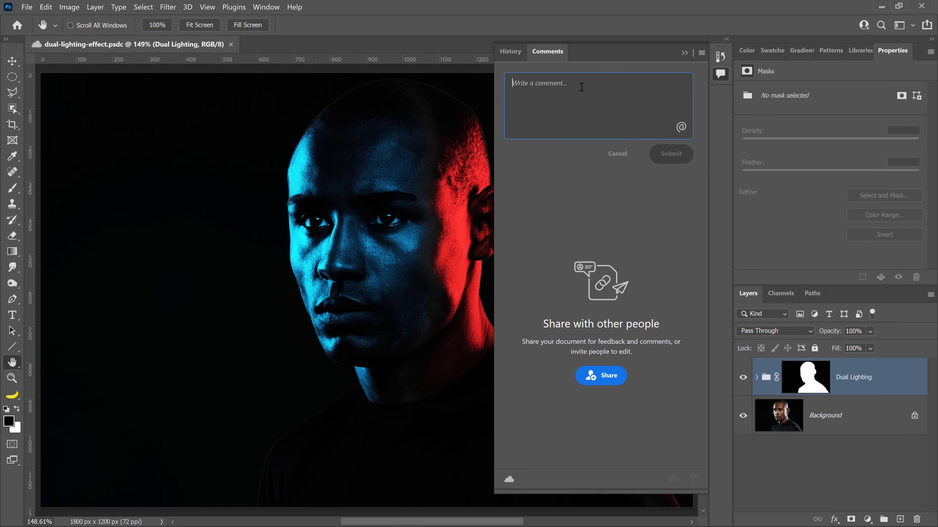
type("Make Color Brighter!")
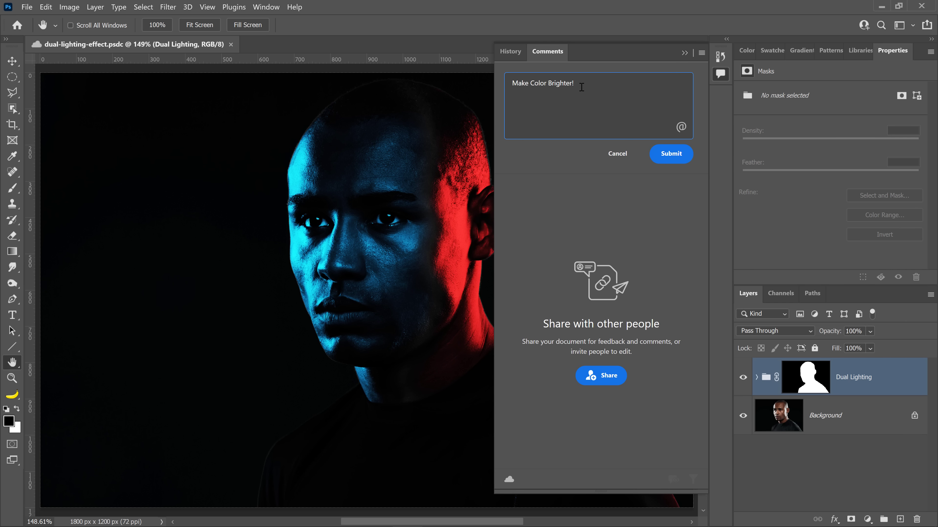
left_click(672, 154)
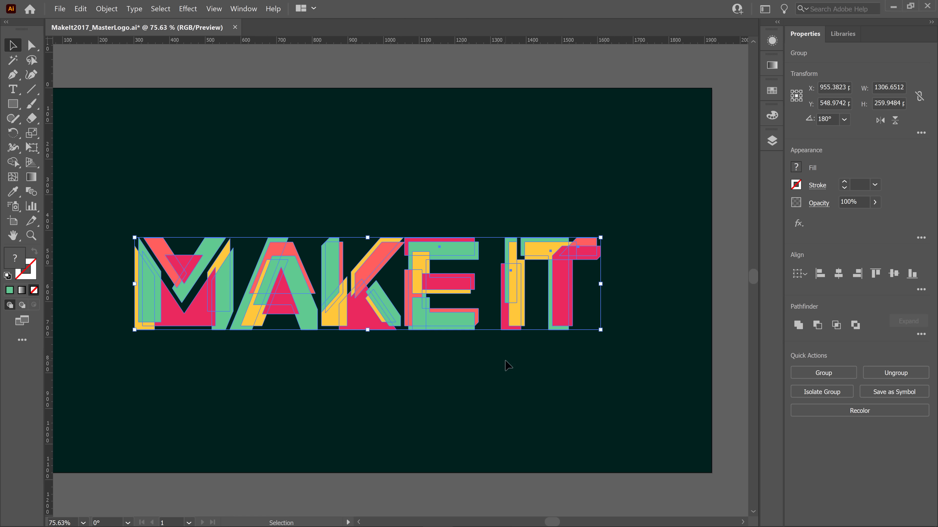
- Inspect the logo layer's letter sublayers, expanding the M sublayer, in Illustrator's Layers panel
left_click(771, 141)
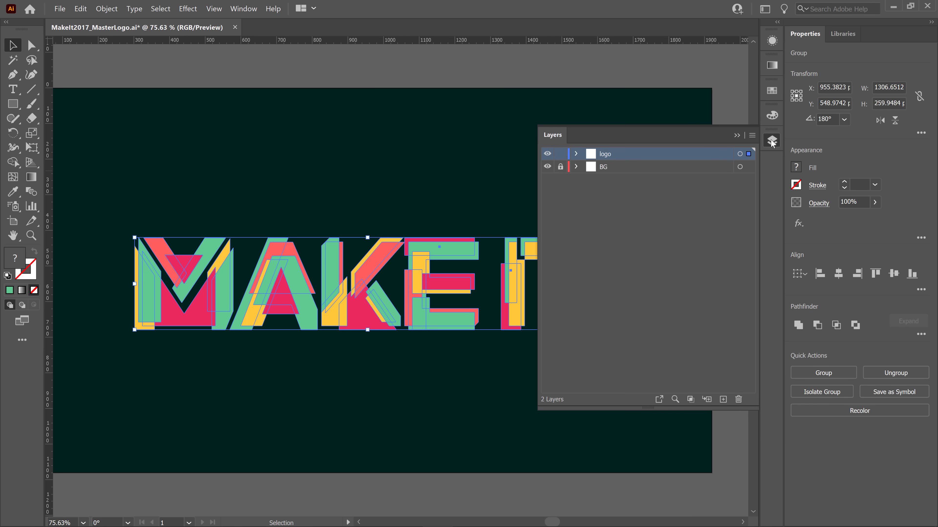
left_click(576, 154)
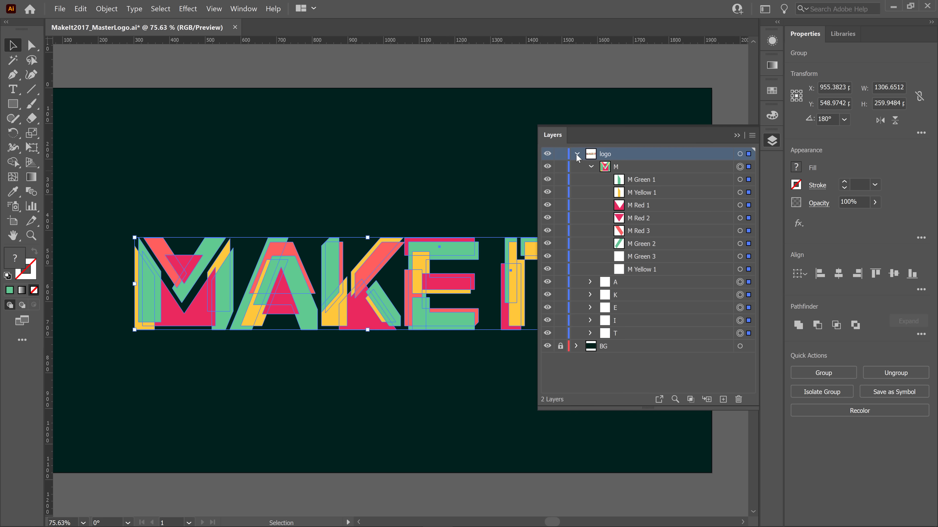
left_click(591, 167)
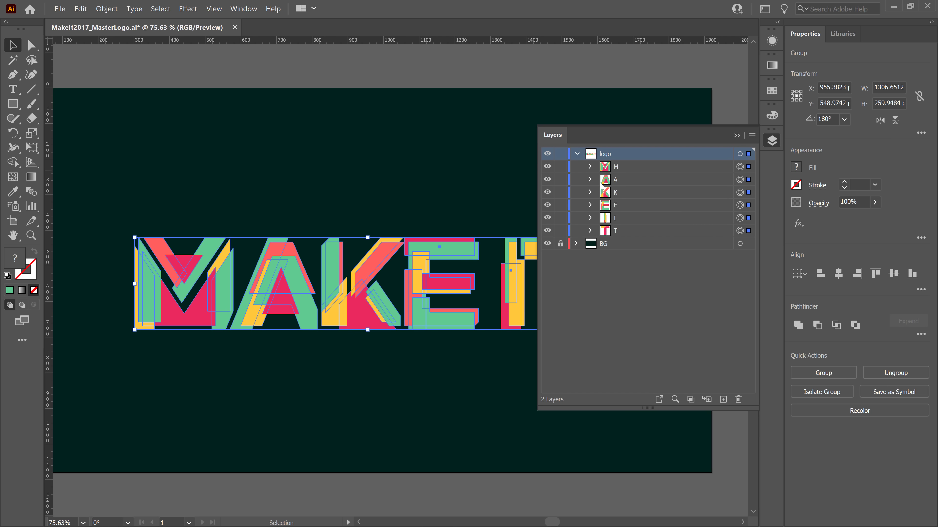
left_click(591, 168)
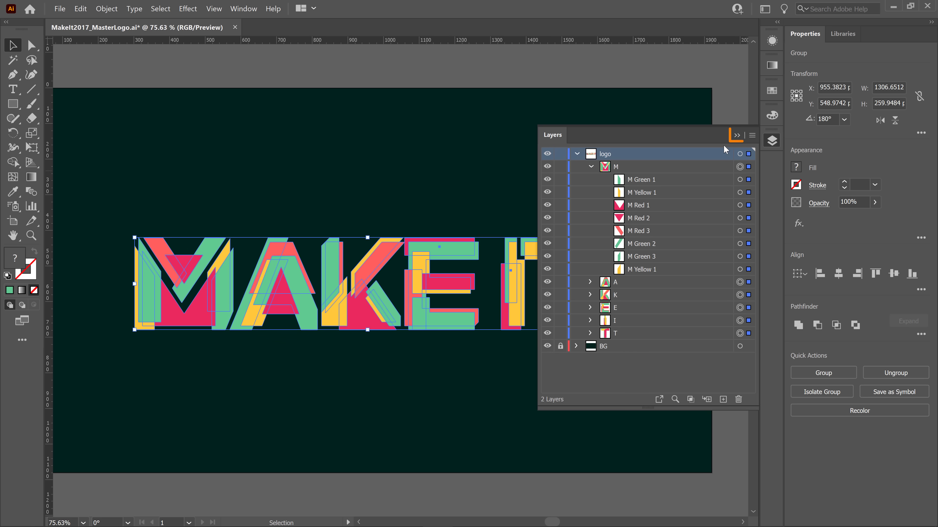
left_click(736, 135)
- Select the entire MAKE IT logo artwork and copy it to the clipboard
left_click(123, 215)
left_click_drag(121, 210, 637, 379)
key("ctrl+c")
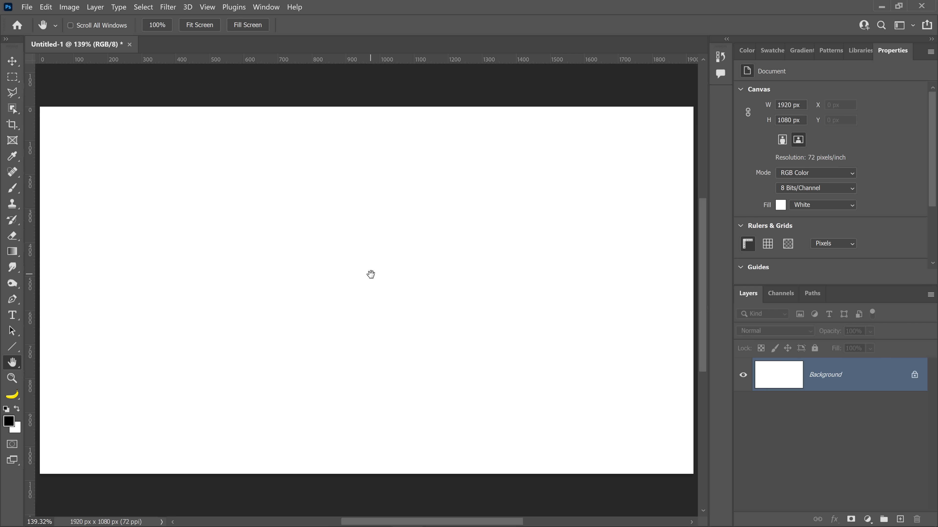
- Paste the MAKE IT logo into Untitled-1 as Layers, creating a 'logo' layer group
key("ctrl+v")
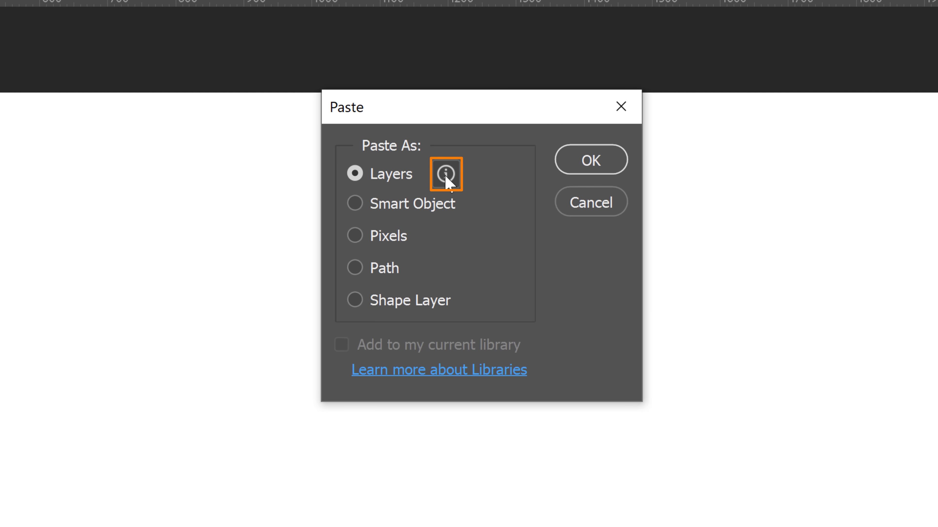
mouse_move(448, 175)
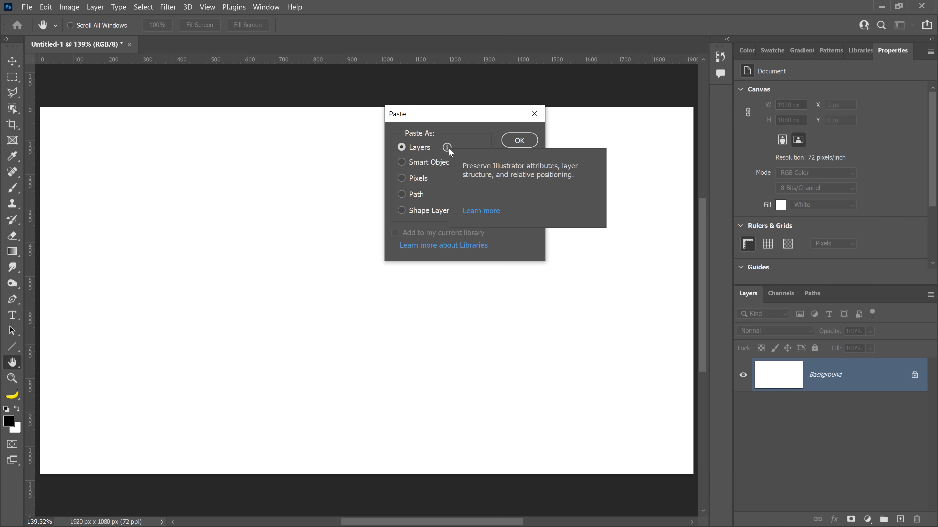
left_click(522, 142)
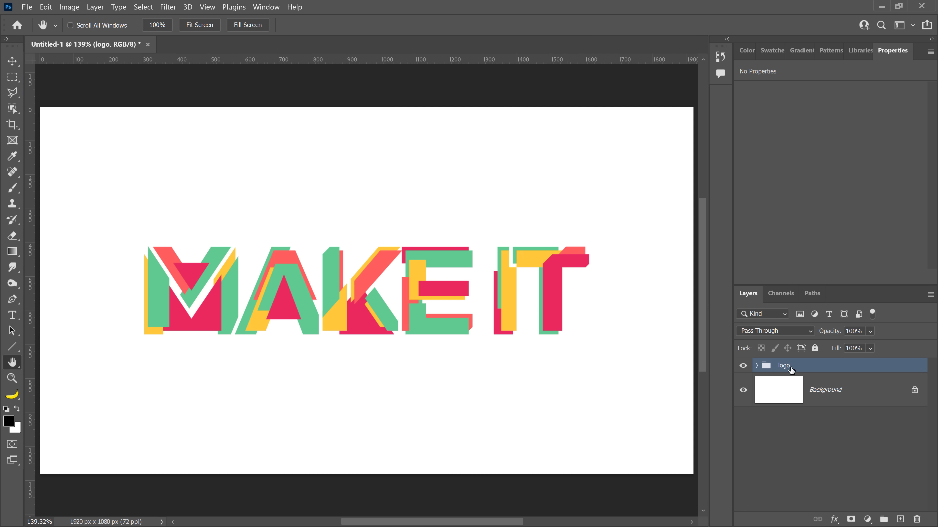
left_click(757, 367)
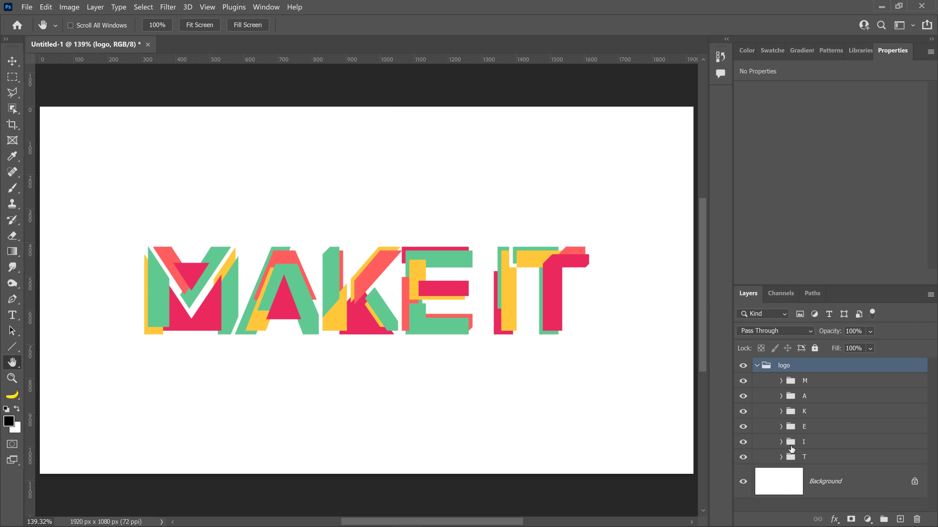
left_click(781, 381)
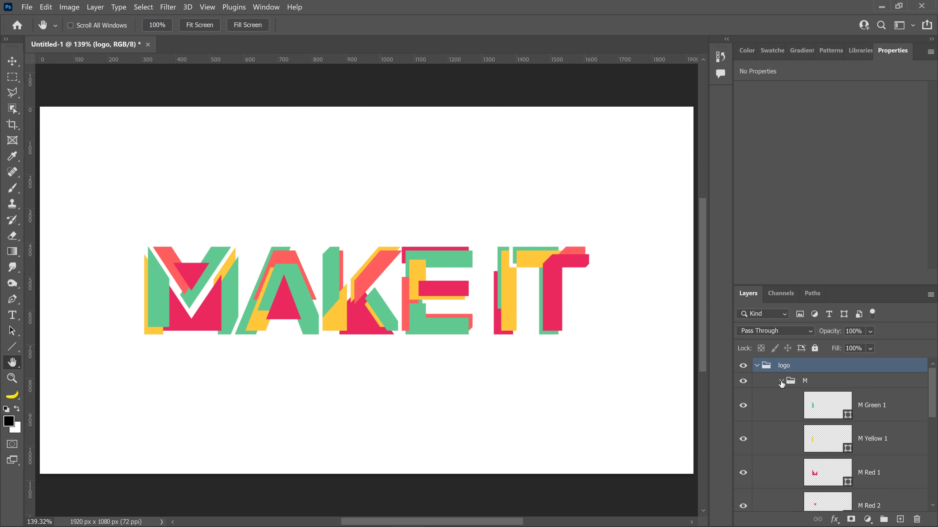
left_click(834, 417)
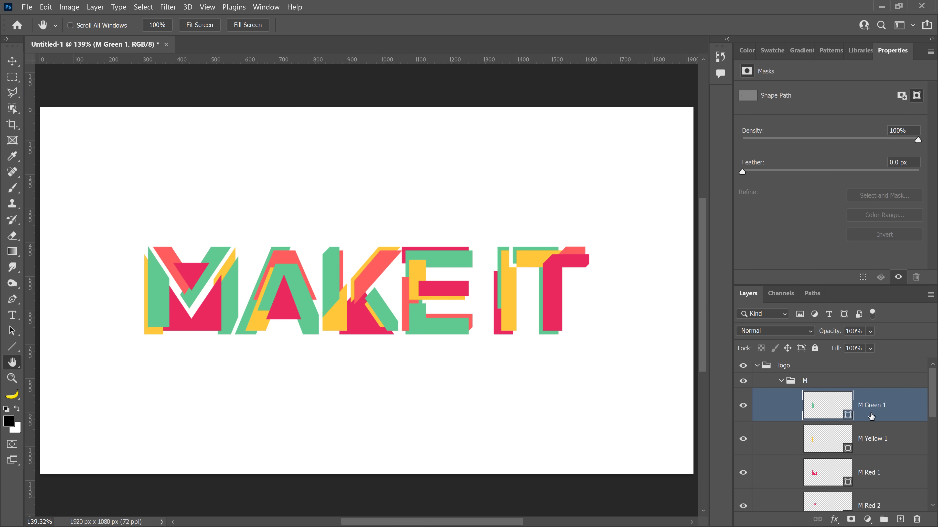
left_click(743, 408)
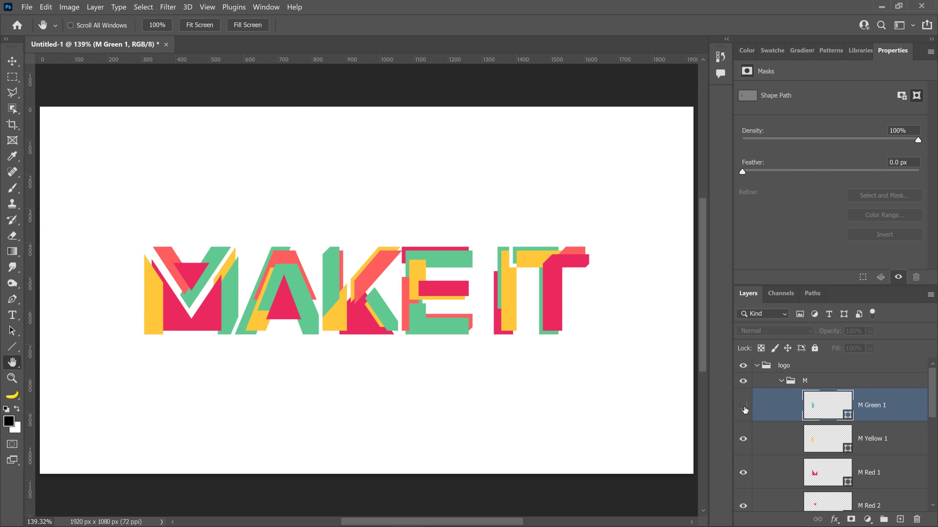
left_click(743, 405)
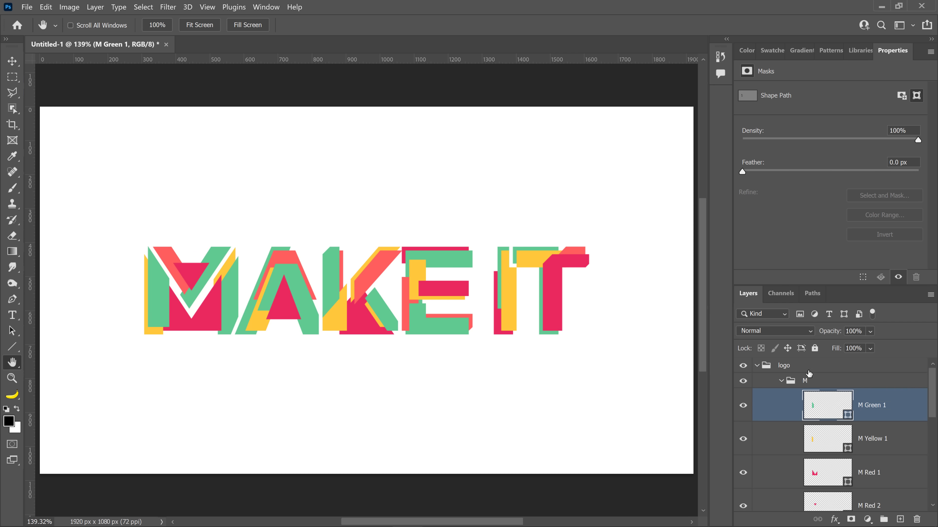
left_click(756, 367)
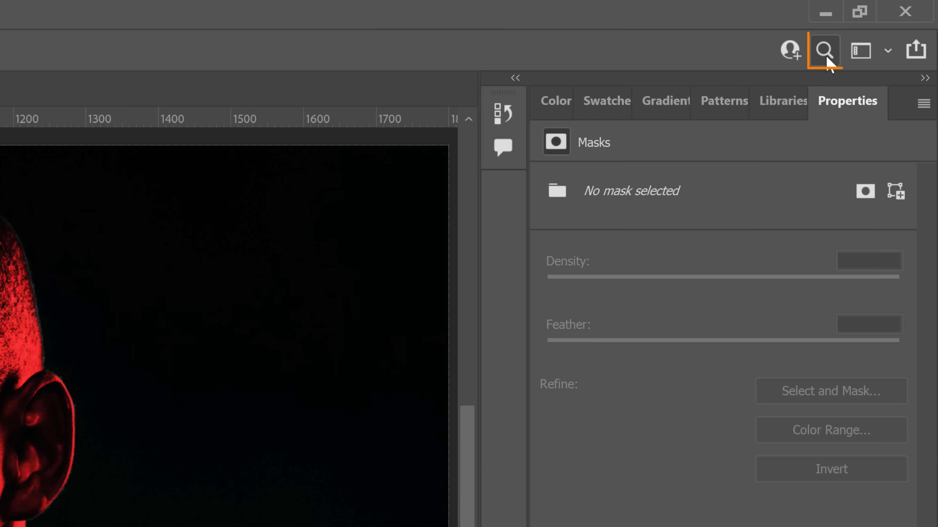
- Find the 'Add a colorful dual lighting effect to a portrait' tutorial under Hands-on tutorials > Add photo effects, checking its author
left_click(826, 53)
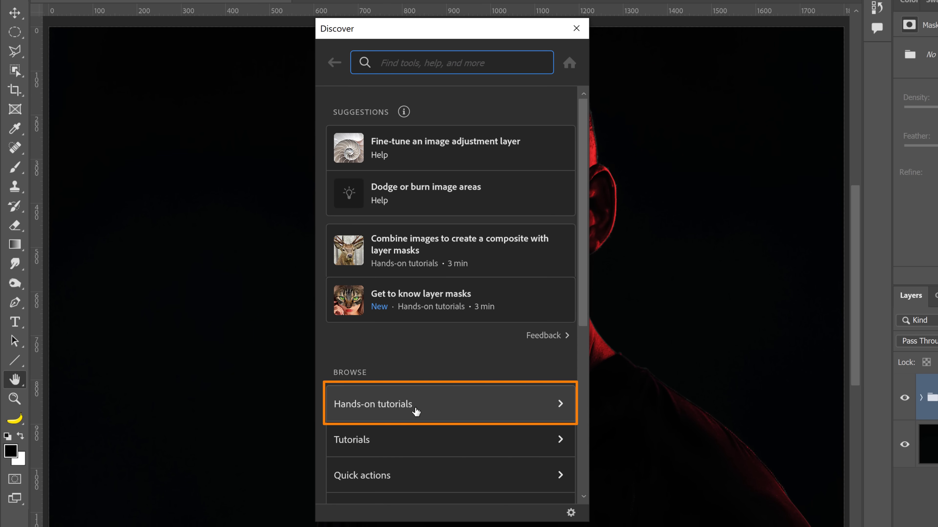
left_click(455, 402)
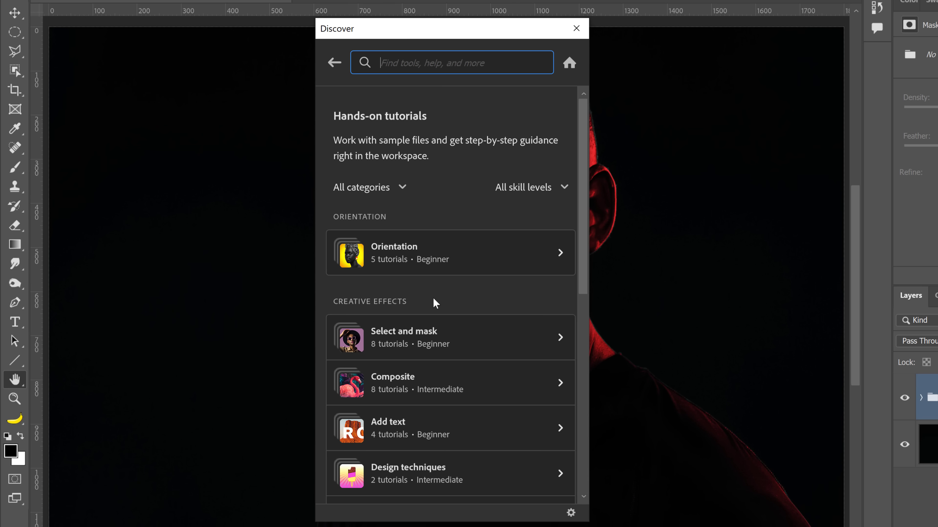
scroll(433, 297, "down", 10)
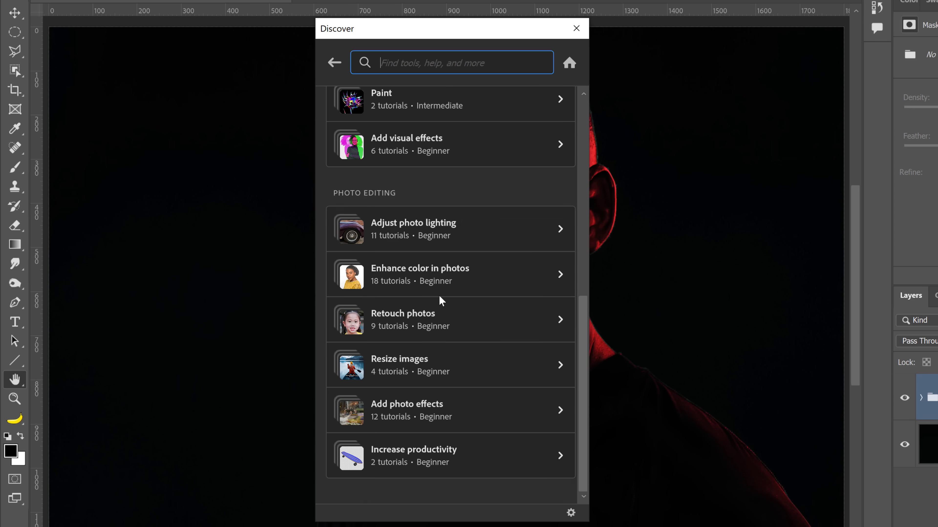
left_click(460, 422)
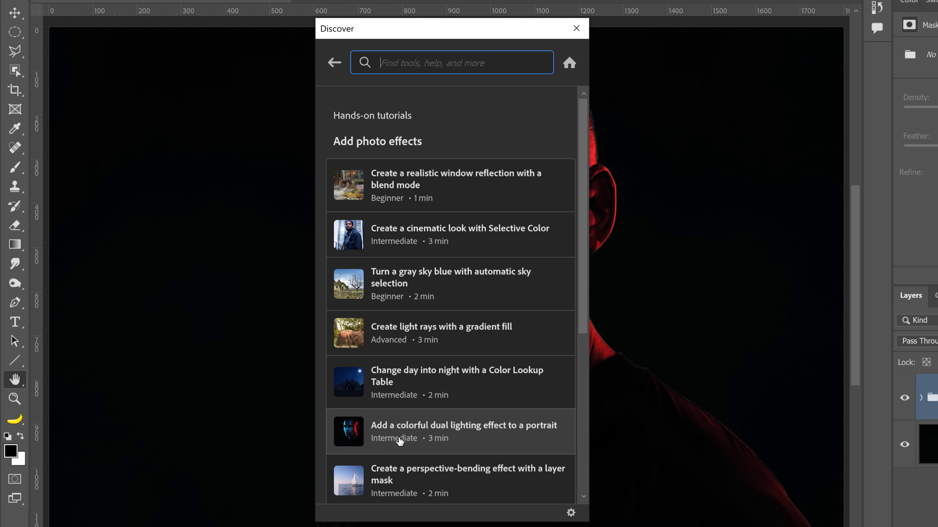
left_click(400, 441)
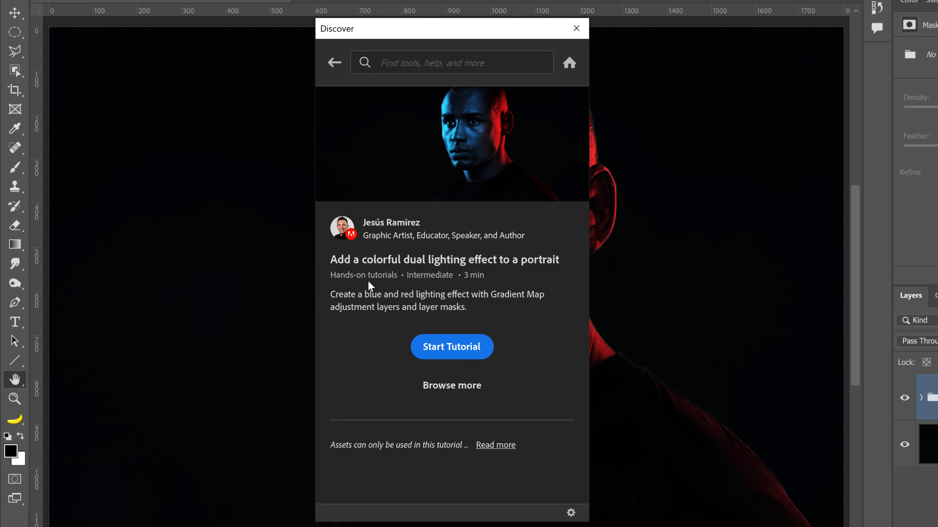
left_click(418, 222)
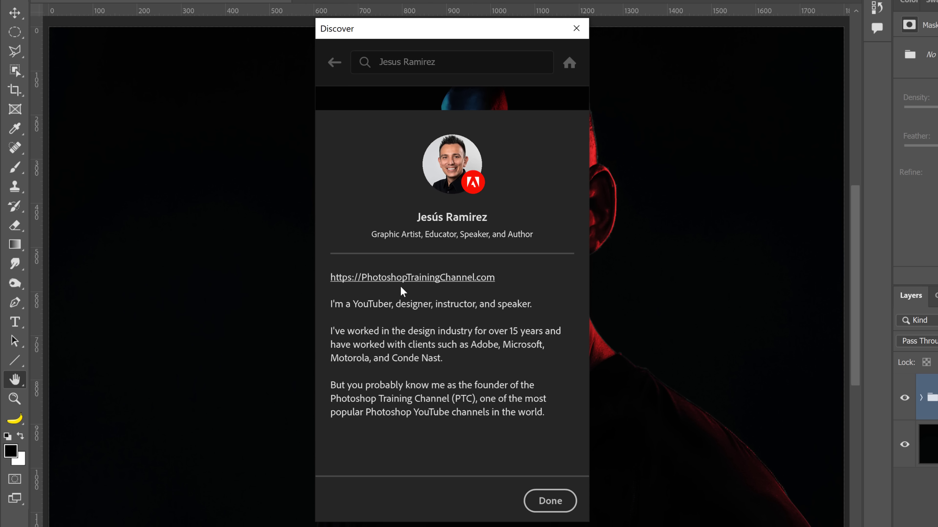
left_click(548, 501)
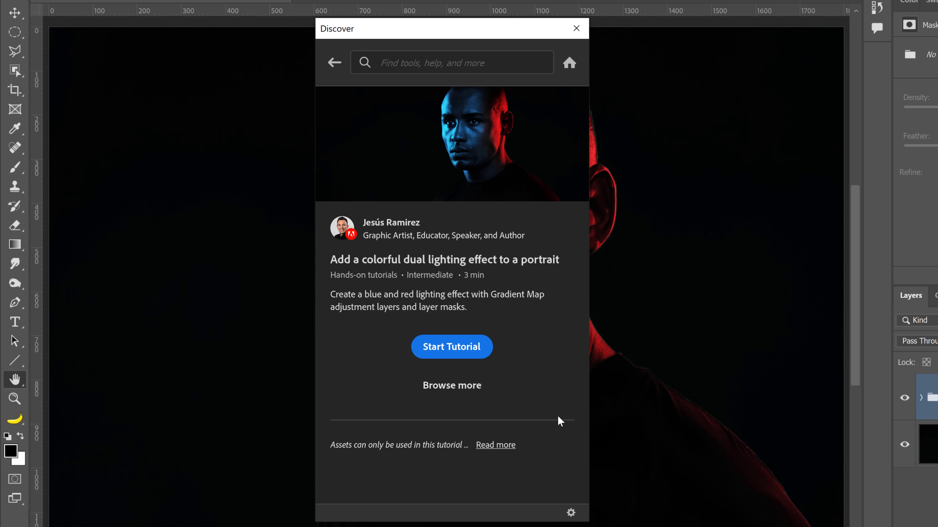
- Start the dual lighting tutorial and dismiss the default-colors hint
left_click(460, 355)
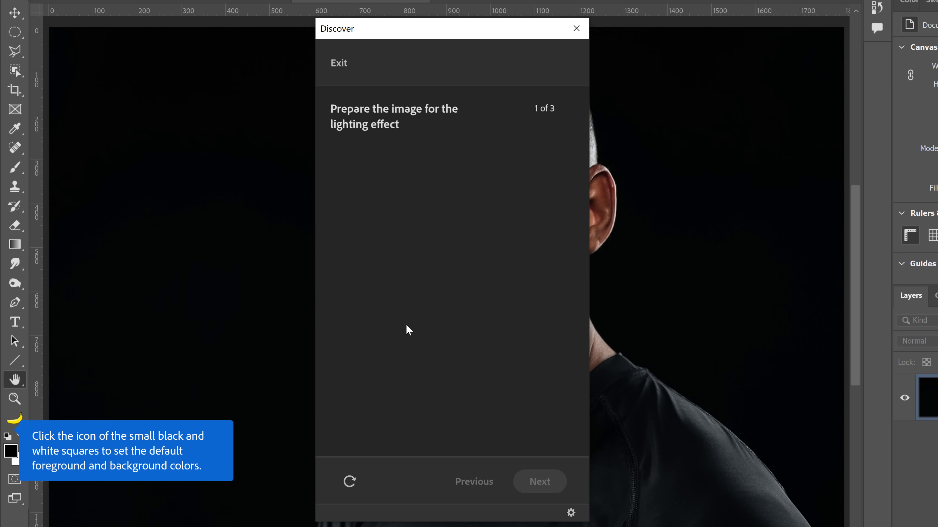
left_click(8, 436)
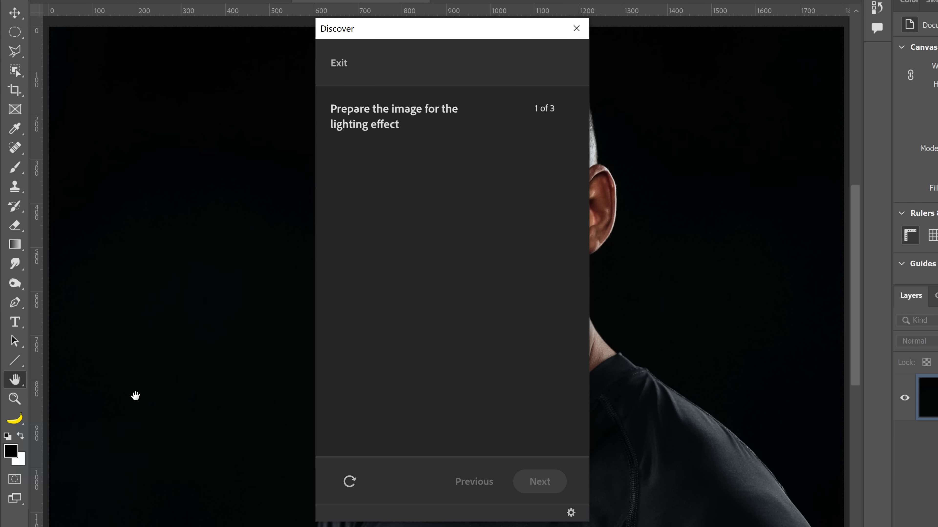